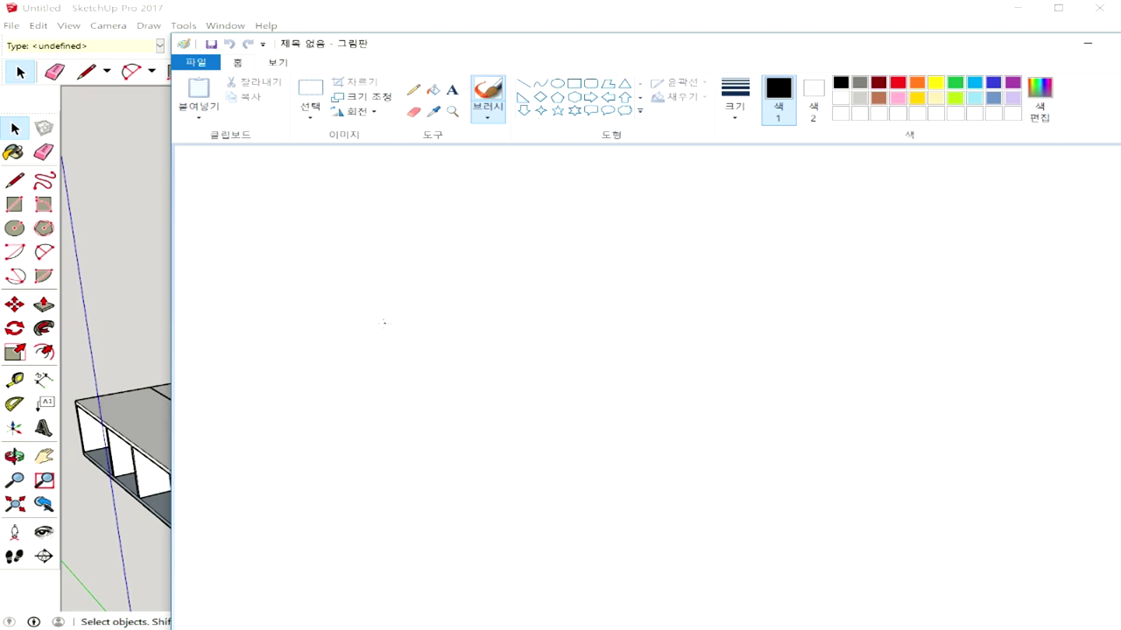
Brush a stick figure with head, body, arms and a leg.
{"action": "mouse_move", "coordinate": [292, 233]}
{"action": "left_mouse_down"}
{"action": "mouse_move", "coordinate": [320, 278]}
{"action": "mouse_move", "coordinate": [302, 231]}
{"action": "mouse_move", "coordinate": [289, 232]}
{"action": "left_mouse_up"}
{"action": "left_click_drag", "start_coordinate": [295, 292], "coordinate": [298, 400]}
{"action": "mouse_move", "coordinate": [292, 328]}
{"action": "left_mouse_down"}
{"action": "mouse_move", "coordinate": [267, 353]}
{"action": "mouse_move", "coordinate": [311, 356]}
{"action": "left_mouse_up"}
{"action": "mouse_move", "coordinate": [298, 396]}
{"action": "left_mouse_down"}
{"action": "mouse_move", "coordinate": [282, 431]}
{"action": "mouse_move", "coordinate": [346, 436]}
{"action": "left_mouse_up"}
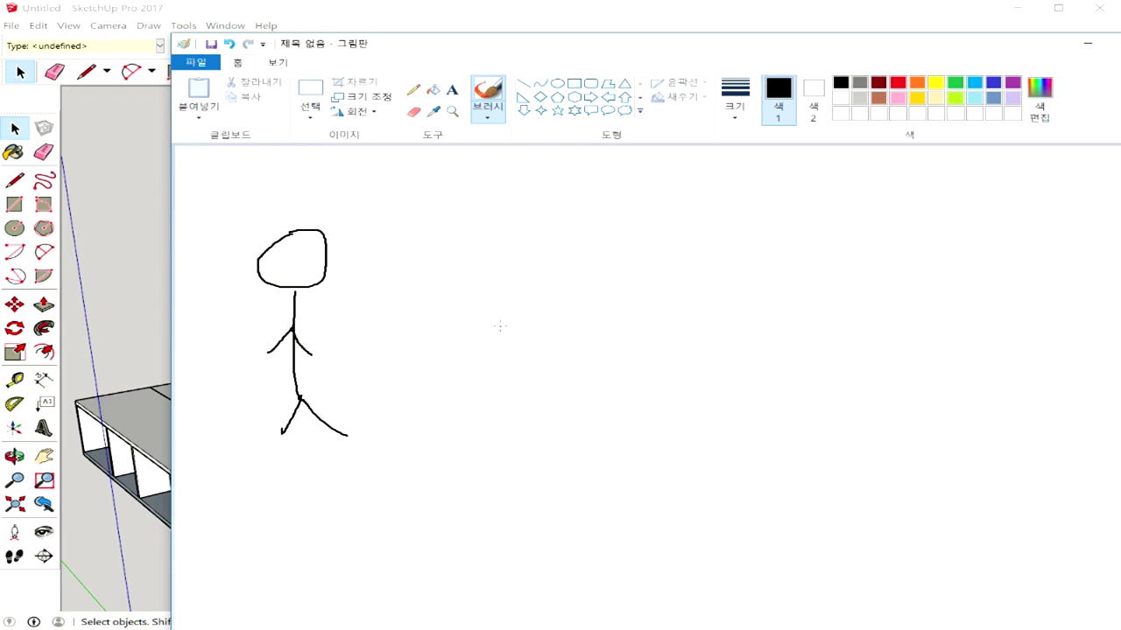
Draw a flag atop stacked boxes marked ㅇ, ㅣ, ㅅ, ㅅ, then loop around the stick figure.
{"action": "left_click_drag", "start_coordinate": [492, 203], "coordinate": [478, 286]}
{"action": "mouse_move", "coordinate": [488, 207]}
{"action": "left_mouse_down"}
{"action": "mouse_move", "coordinate": [595, 200]}
{"action": "mouse_move", "coordinate": [644, 269]}
{"action": "mouse_move", "coordinate": [478, 285]}
{"action": "left_mouse_up"}
{"action": "mouse_move", "coordinate": [578, 215]}
{"action": "left_mouse_down"}
{"action": "mouse_move", "coordinate": [585, 247]}
{"action": "mouse_move", "coordinate": [571, 213]}
{"action": "mouse_move", "coordinate": [565, 221]}
{"action": "left_mouse_up"}
{"action": "left_click_drag", "start_coordinate": [499, 313], "coordinate": [497, 396]}
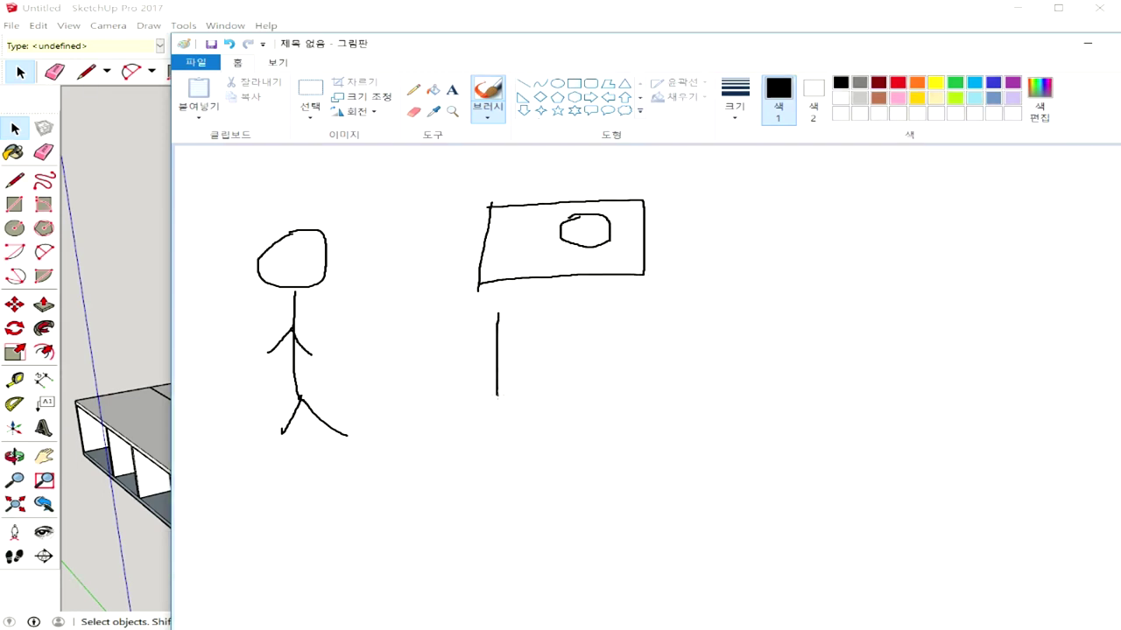
{"action": "mouse_move", "coordinate": [497, 317]}
{"action": "left_mouse_down"}
{"action": "mouse_move", "coordinate": [655, 322]}
{"action": "mouse_move", "coordinate": [511, 391]}
{"action": "left_mouse_up"}
{"action": "left_click_drag", "start_coordinate": [589, 330], "coordinate": [589, 371]}
{"action": "mouse_move", "coordinate": [498, 426]}
{"action": "left_mouse_down"}
{"action": "mouse_move", "coordinate": [499, 475]}
{"action": "mouse_move", "coordinate": [527, 425]}
{"action": "mouse_move", "coordinate": [652, 414]}
{"action": "mouse_move", "coordinate": [571, 491]}
{"action": "mouse_move", "coordinate": [504, 492]}
{"action": "mouse_move", "coordinate": [494, 478]}
{"action": "left_mouse_up"}
{"action": "mouse_move", "coordinate": [578, 447]}
{"action": "left_mouse_down"}
{"action": "mouse_move", "coordinate": [574, 466]}
{"action": "mouse_move", "coordinate": [615, 464]}
{"action": "left_mouse_up"}
{"action": "mouse_move", "coordinate": [505, 522]}
{"action": "left_mouse_down"}
{"action": "mouse_move", "coordinate": [514, 580]}
{"action": "mouse_move", "coordinate": [655, 519]}
{"action": "mouse_move", "coordinate": [613, 570]}
{"action": "mouse_move", "coordinate": [529, 572]}
{"action": "left_mouse_up"}
{"action": "mouse_move", "coordinate": [605, 530]}
{"action": "left_mouse_down"}
{"action": "mouse_move", "coordinate": [592, 563]}
{"action": "mouse_move", "coordinate": [627, 555]}
{"action": "left_mouse_up"}
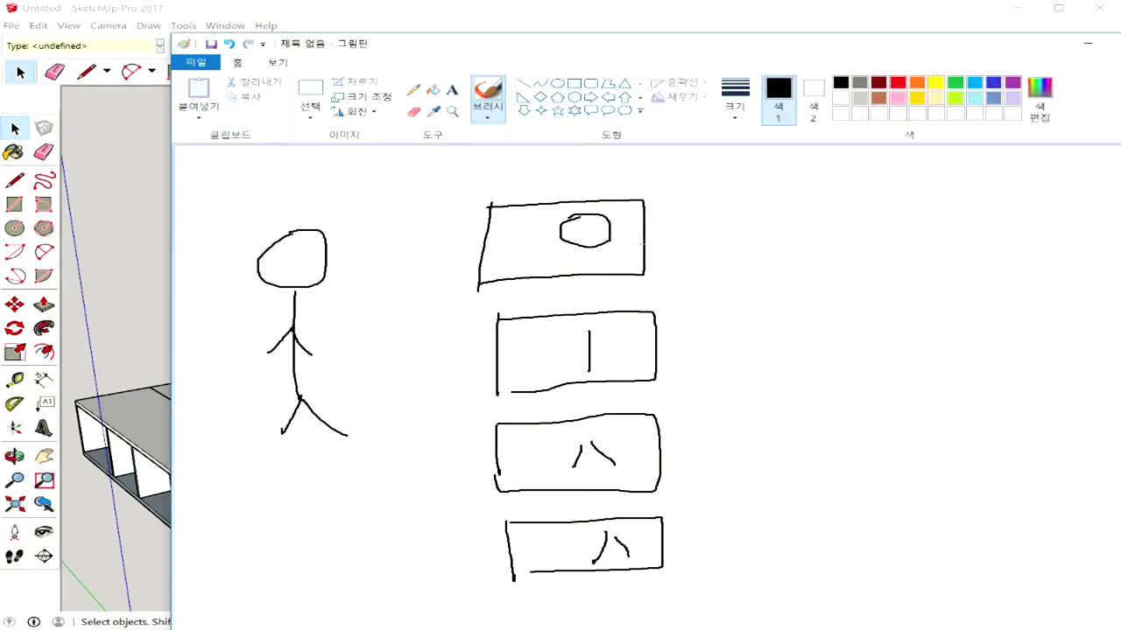
{"action": "mouse_move", "coordinate": [404, 218]}
{"action": "left_mouse_down"}
{"action": "mouse_move", "coordinate": [359, 446]}
{"action": "mouse_move", "coordinate": [215, 309]}
{"action": "mouse_move", "coordinate": [322, 210]}
{"action": "mouse_move", "coordinate": [368, 221]}
{"action": "left_mouse_up"}
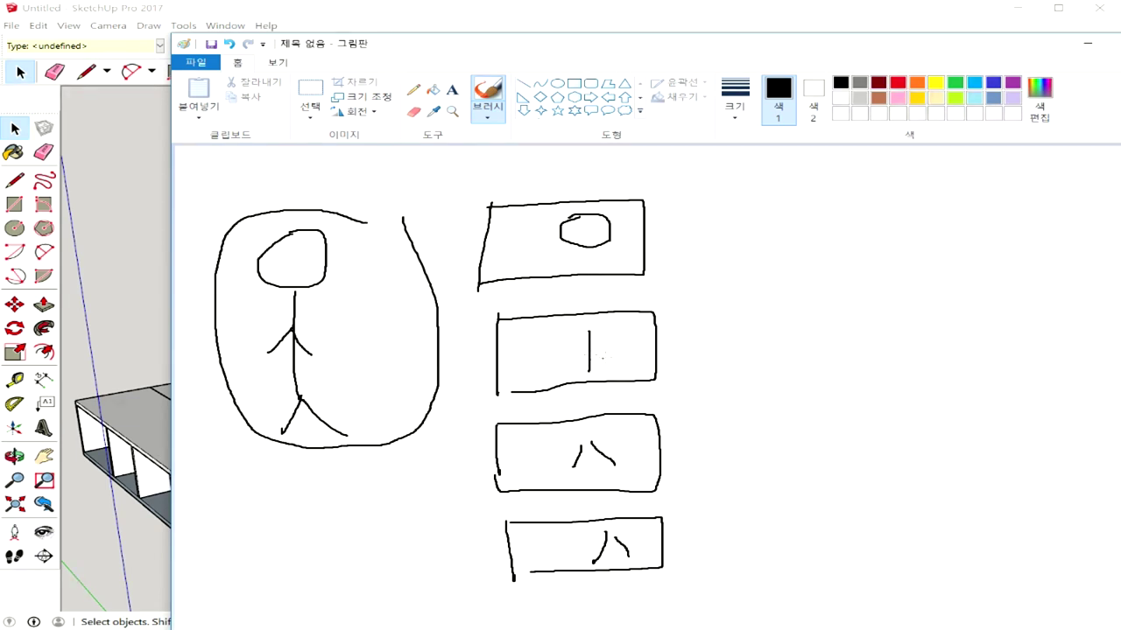
Draw a vertical double-headed arrow beside the boxes and handwrite a label next to it.
{"action": "mouse_move", "coordinate": [704, 218]}
{"action": "left_mouse_down"}
{"action": "mouse_move", "coordinate": [668, 243]}
{"action": "mouse_move", "coordinate": [717, 226]}
{"action": "mouse_move", "coordinate": [705, 532]}
{"action": "left_mouse_up"}
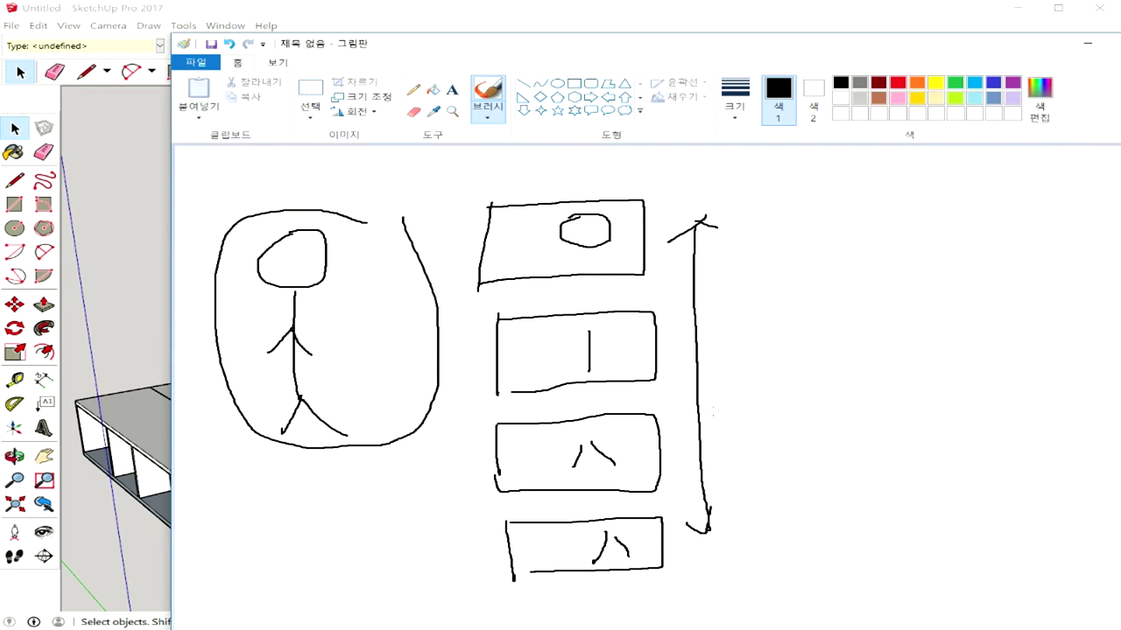
{"action": "mouse_move", "coordinate": [671, 247]}
{"action": "left_mouse_down"}
{"action": "mouse_move", "coordinate": [733, 245]}
{"action": "mouse_move", "coordinate": [773, 267]}
{"action": "mouse_move", "coordinate": [774, 258]}
{"action": "mouse_move", "coordinate": [771, 273]}
{"action": "left_mouse_up"}
{"action": "mouse_move", "coordinate": [783, 229]}
{"action": "left_mouse_down"}
{"action": "mouse_move", "coordinate": [793, 278]}
{"action": "mouse_move", "coordinate": [812, 254]}
{"action": "mouse_move", "coordinate": [847, 285]}
{"action": "mouse_move", "coordinate": [857, 256]}
{"action": "mouse_move", "coordinate": [887, 256]}
{"action": "mouse_move", "coordinate": [891, 284]}
{"action": "left_mouse_up"}
Handwrite the numbers 1 to 4 down the right side.
{"action": "left_click_drag", "start_coordinate": [919, 240], "coordinate": [925, 273]}
{"action": "mouse_move", "coordinate": [804, 321]}
{"action": "left_mouse_down"}
{"action": "mouse_move", "coordinate": [835, 324]}
{"action": "mouse_move", "coordinate": [846, 359]}
{"action": "left_mouse_up"}
{"action": "mouse_move", "coordinate": [802, 429]}
{"action": "left_mouse_down"}
{"action": "mouse_move", "coordinate": [830, 477]}
{"action": "mouse_move", "coordinate": [800, 560]}
{"action": "left_mouse_up"}
{"action": "mouse_move", "coordinate": [815, 515]}
{"action": "left_mouse_down"}
{"action": "mouse_move", "coordinate": [795, 548]}
{"action": "mouse_move", "coordinate": [848, 543]}
{"action": "mouse_move", "coordinate": [828, 558]}
{"action": "left_mouse_up"}
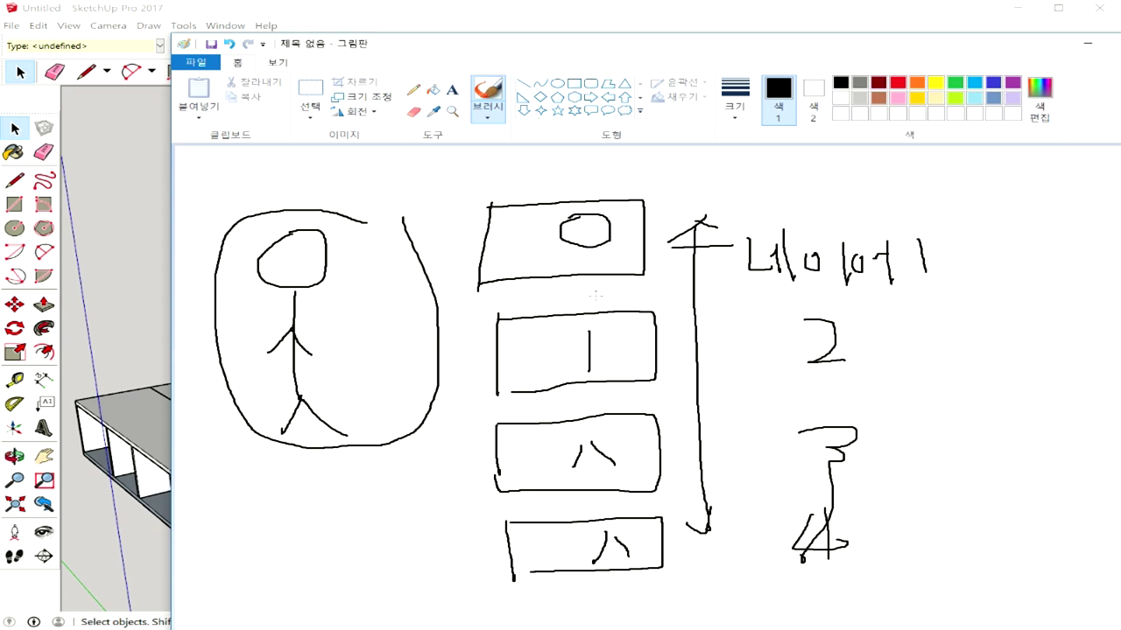
Cross out the lower boxes and add a stem on the flag's circle.
{"action": "left_click_drag", "start_coordinate": [632, 300], "coordinate": [597, 613]}
{"action": "mouse_move", "coordinate": [523, 308]}
{"action": "left_mouse_down"}
{"action": "mouse_move", "coordinate": [609, 451]}
{"action": "mouse_move", "coordinate": [661, 575]}
{"action": "left_mouse_up"}
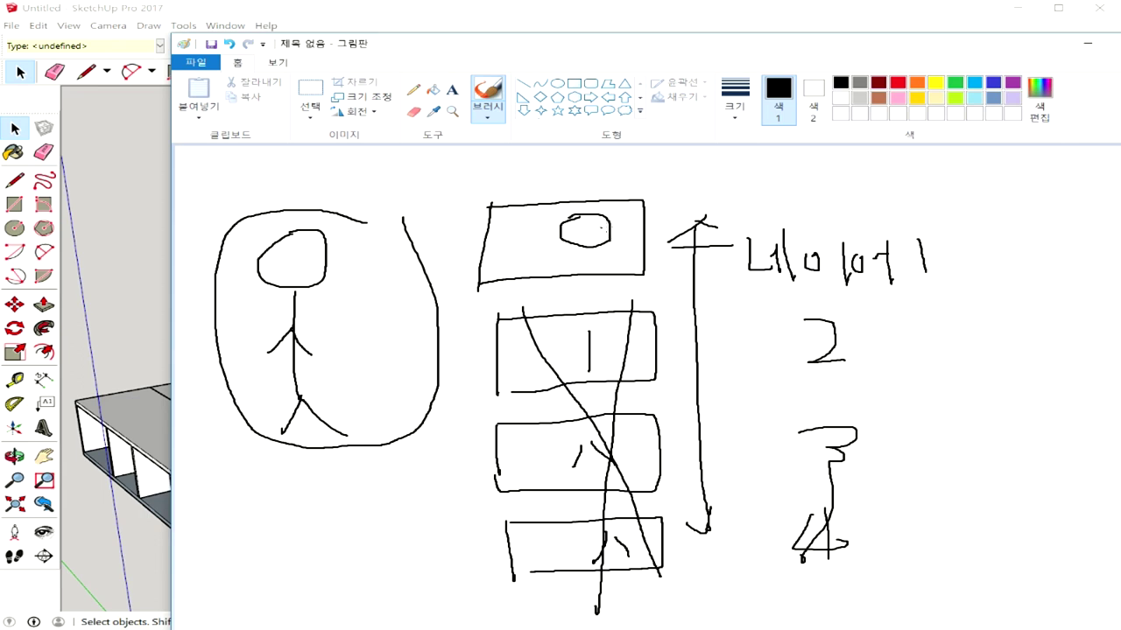
{"action": "mouse_move", "coordinate": [573, 220]}
{"action": "left_mouse_down"}
{"action": "mouse_move", "coordinate": [583, 202]}
{"action": "mouse_move", "coordinate": [585, 224]}
{"action": "mouse_move", "coordinate": [595, 221]}
{"action": "left_mouse_up"}
Circle the second box, draw an arrow to the figure, and minimize Paint.
{"action": "mouse_move", "coordinate": [626, 375]}
{"action": "left_mouse_down"}
{"action": "mouse_move", "coordinate": [602, 391]}
{"action": "mouse_move", "coordinate": [597, 303]}
{"action": "mouse_move", "coordinate": [574, 395]}
{"action": "left_mouse_up"}
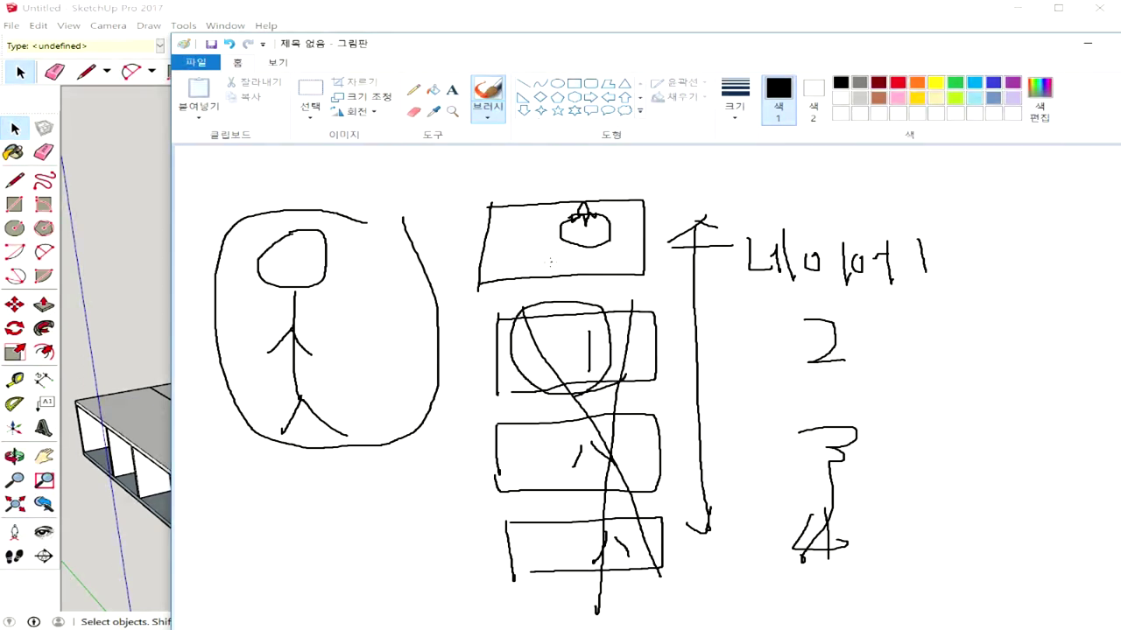
{"action": "mouse_move", "coordinate": [486, 259]}
{"action": "left_mouse_down"}
{"action": "mouse_move", "coordinate": [411, 308]}
{"action": "mouse_move", "coordinate": [451, 308]}
{"action": "left_mouse_up"}
{"action": "left_click", "coordinate": [1087, 43]}
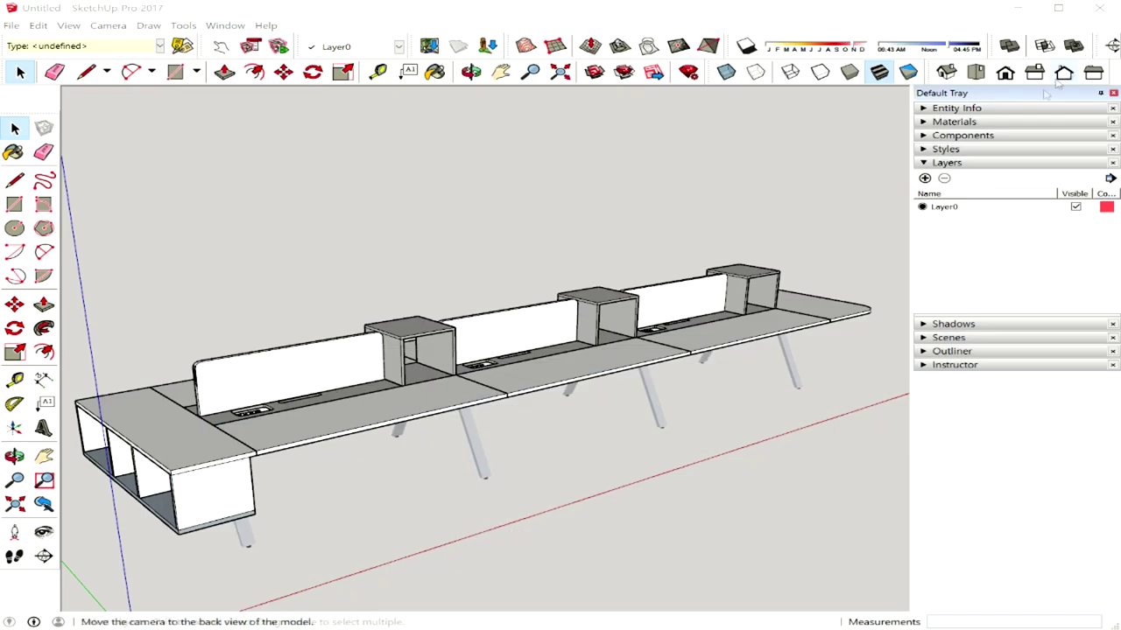
{"action": "middle_click_drag", "start_coordinate": [682, 394], "coordinate": [633, 402]}
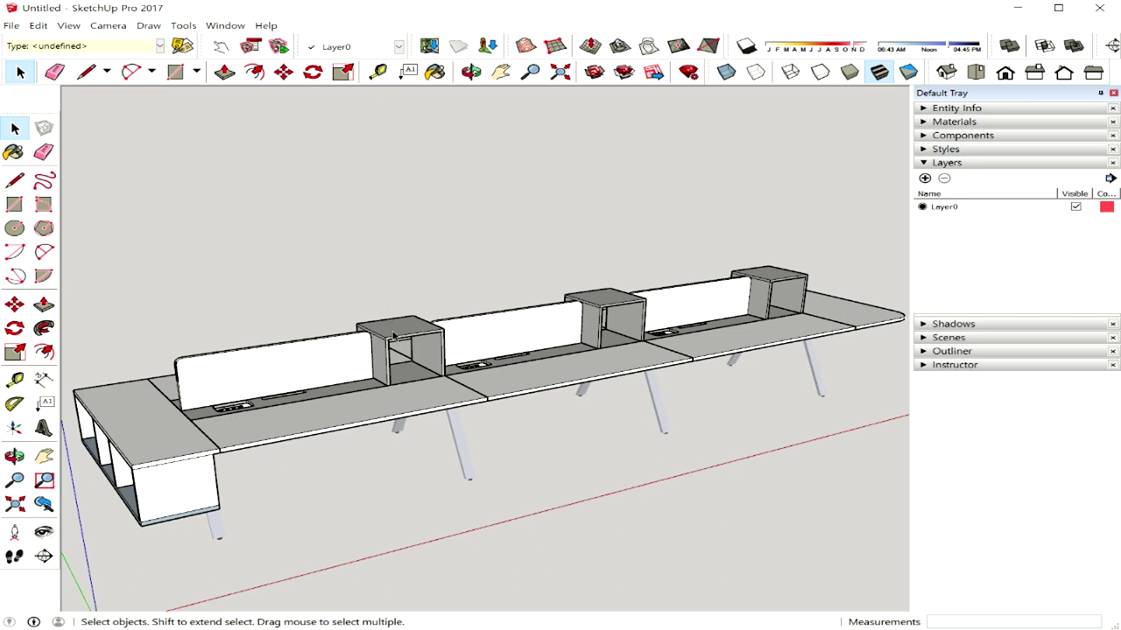
{"action": "mouse_move", "coordinate": [422, 403]}
{"action": "middle_mouse_down"}
{"action": "mouse_move", "coordinate": [699, 371]}
{"action": "mouse_move", "coordinate": [407, 359]}
{"action": "mouse_move", "coordinate": [388, 510]}
{"action": "mouse_move", "coordinate": [399, 405]}
{"action": "mouse_move", "coordinate": [489, 446]}
{"action": "middle_mouse_up"}
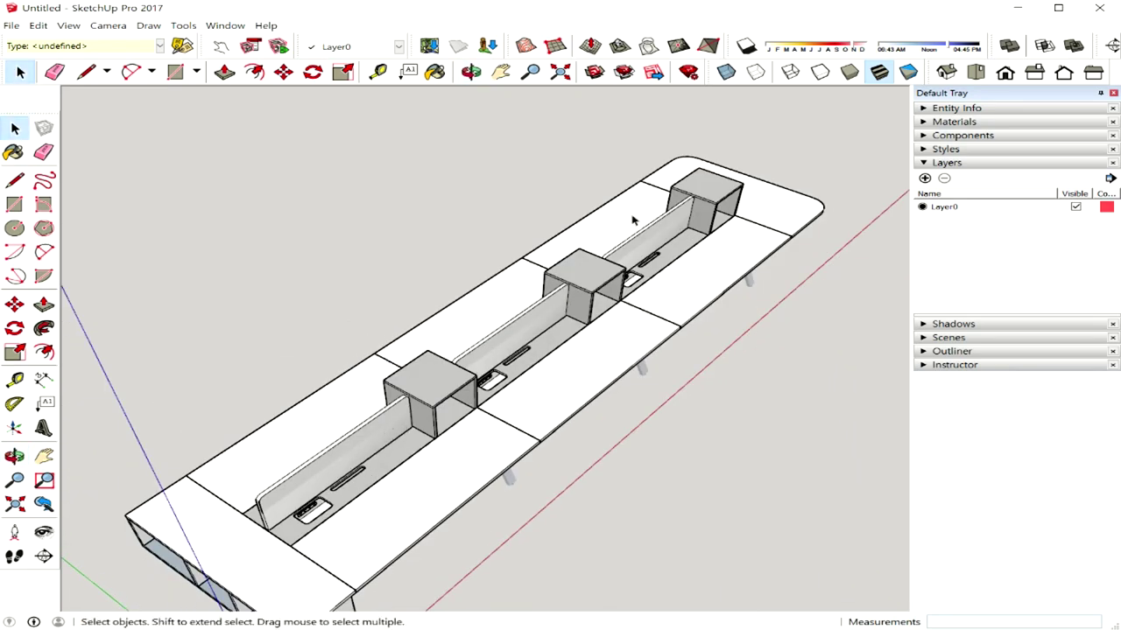
{"action": "mouse_move", "coordinate": [693, 292]}
{"action": "middle_mouse_down"}
{"action": "mouse_move", "coordinate": [557, 221]}
{"action": "mouse_move", "coordinate": [538, 312]}
{"action": "middle_mouse_up"}
{"action": "mouse_move", "coordinate": [498, 438]}
{"action": "middle_mouse_down"}
{"action": "mouse_move", "coordinate": [568, 395]}
{"action": "mouse_move", "coordinate": [700, 363]}
{"action": "middle_mouse_up"}
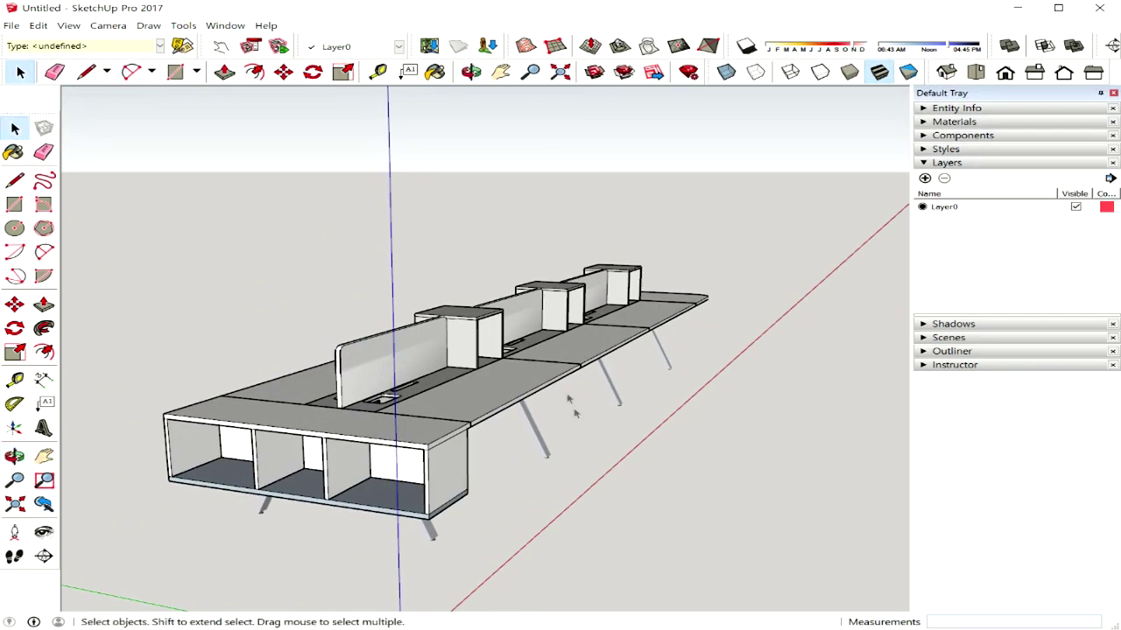
{"action": "mouse_move", "coordinate": [491, 450]}
{"action": "middle_mouse_down"}
{"action": "mouse_move", "coordinate": [665, 425]}
{"action": "mouse_move", "coordinate": [569, 440]}
{"action": "middle_mouse_up"}
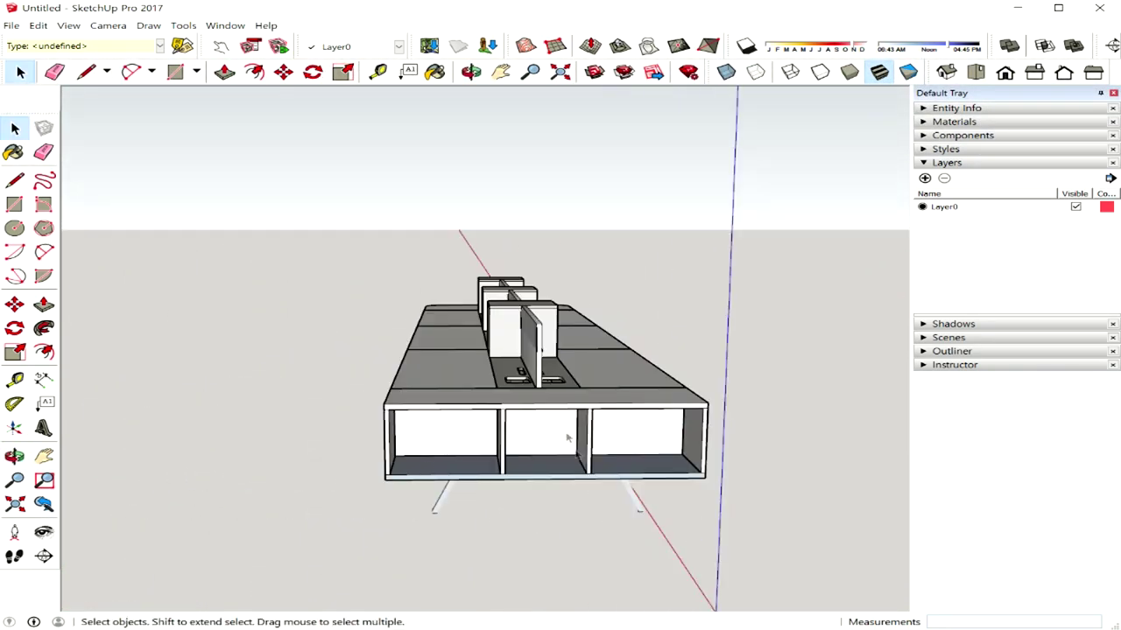
{"action": "mouse_move", "coordinate": [770, 360]}
{"action": "middle_mouse_down"}
{"action": "mouse_move", "coordinate": [403, 404]}
{"action": "mouse_move", "coordinate": [426, 380]}
{"action": "mouse_move", "coordinate": [432, 335]}
{"action": "middle_mouse_up"}
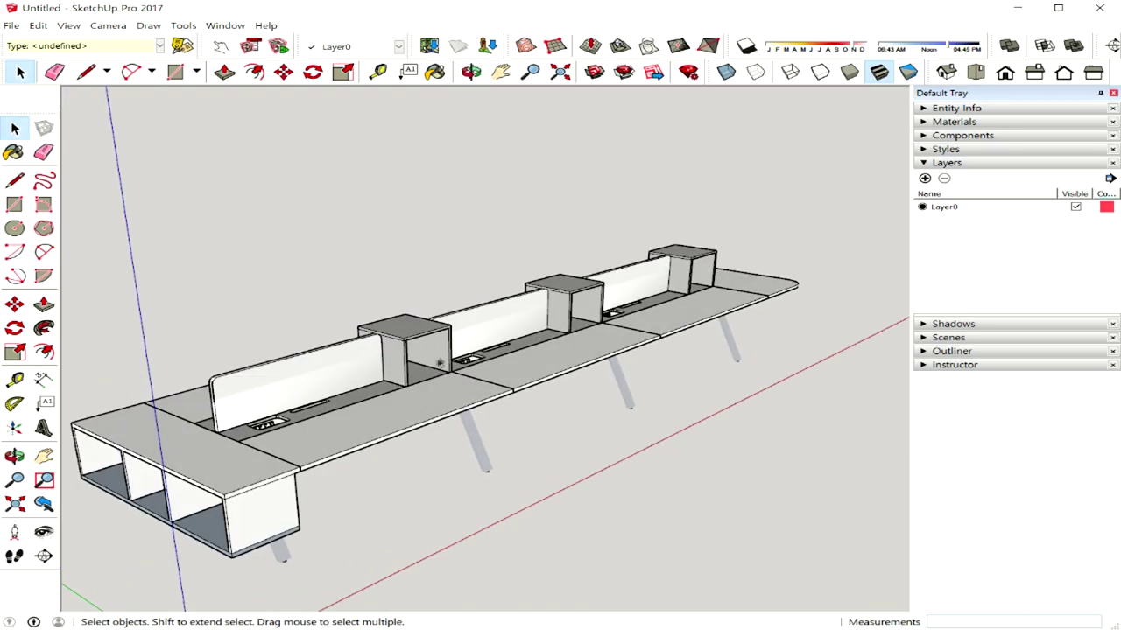
{"action": "middle_click_drag", "start_coordinate": [425, 361], "coordinate": [343, 405]}
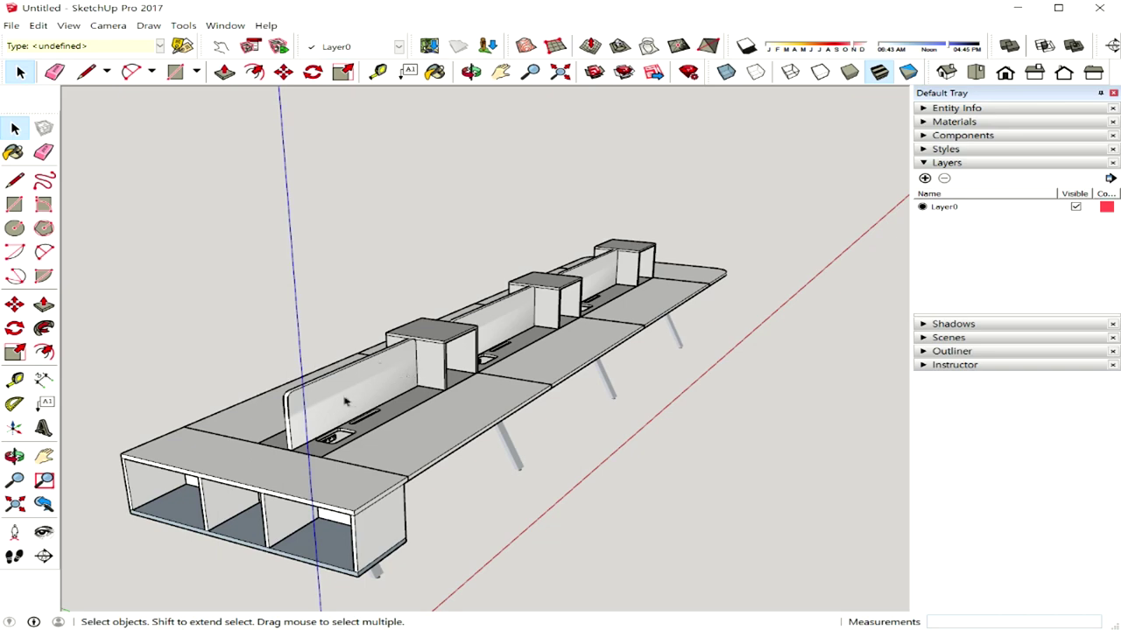
{"action": "middle_click_drag", "start_coordinate": [421, 413], "coordinate": [600, 408]}
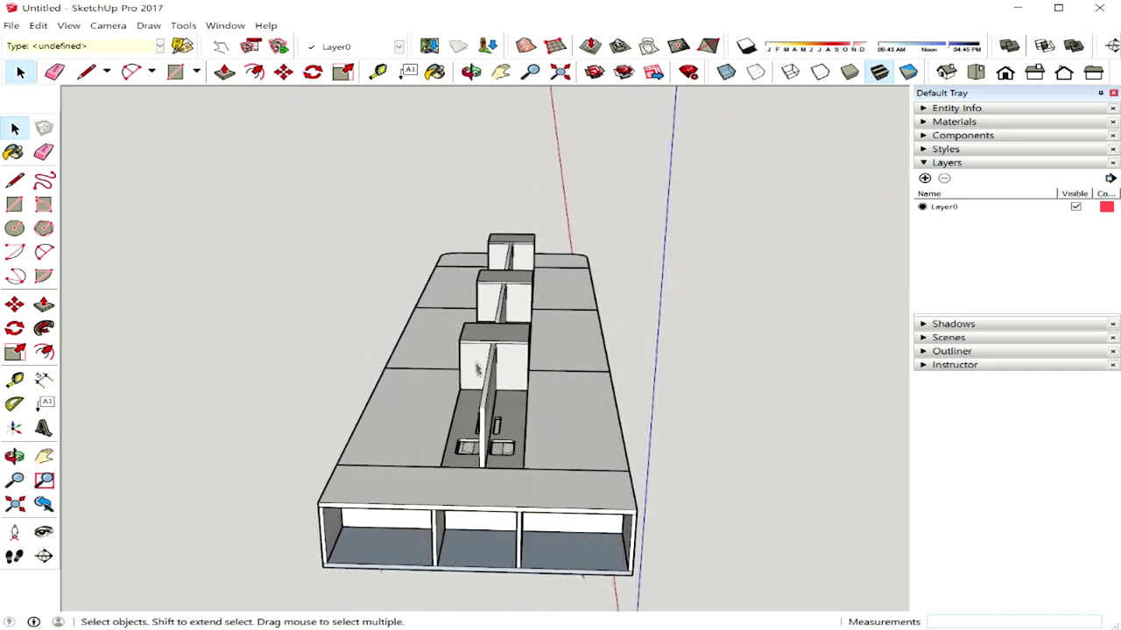
{"action": "left_click", "coordinate": [481, 409]}
{"action": "middle_click_drag", "start_coordinate": [481, 410], "coordinate": [564, 507]}
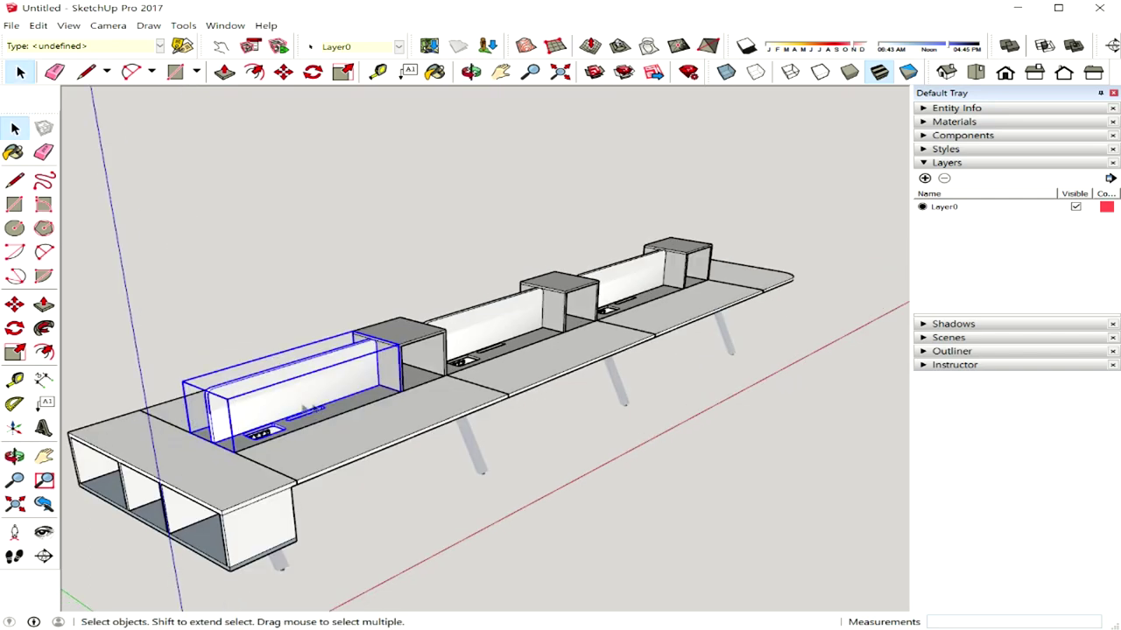
{"action": "left_click", "coordinate": [534, 458]}
{"action": "middle_click_drag", "start_coordinate": [570, 430], "coordinate": [403, 434]}
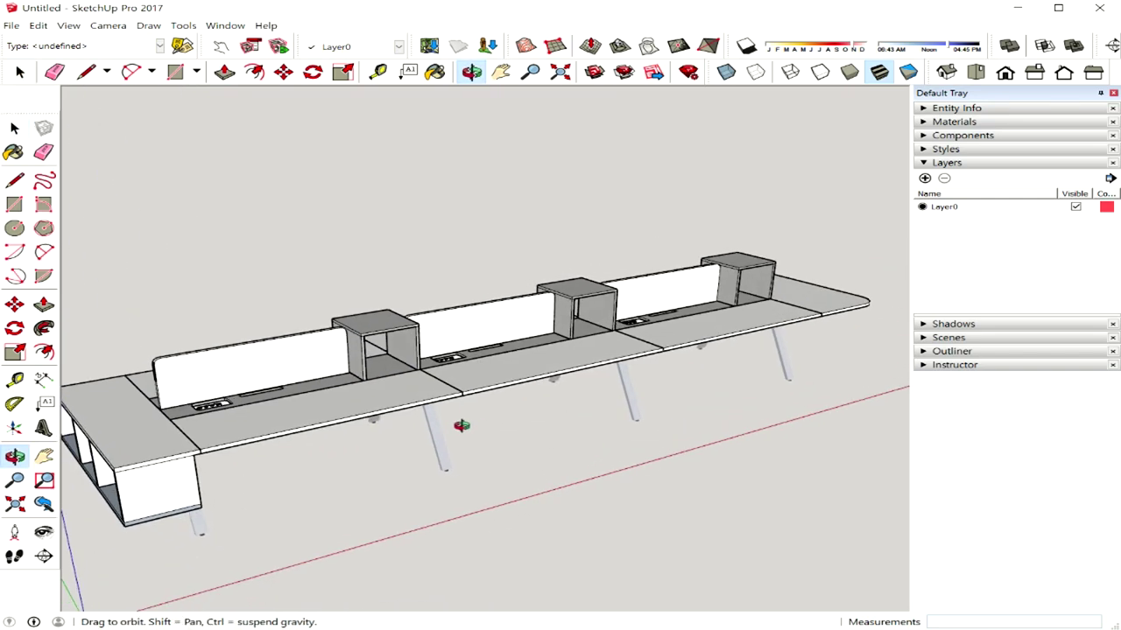
{"action": "middle_click_drag", "start_coordinate": [466, 422], "coordinate": [491, 422]}
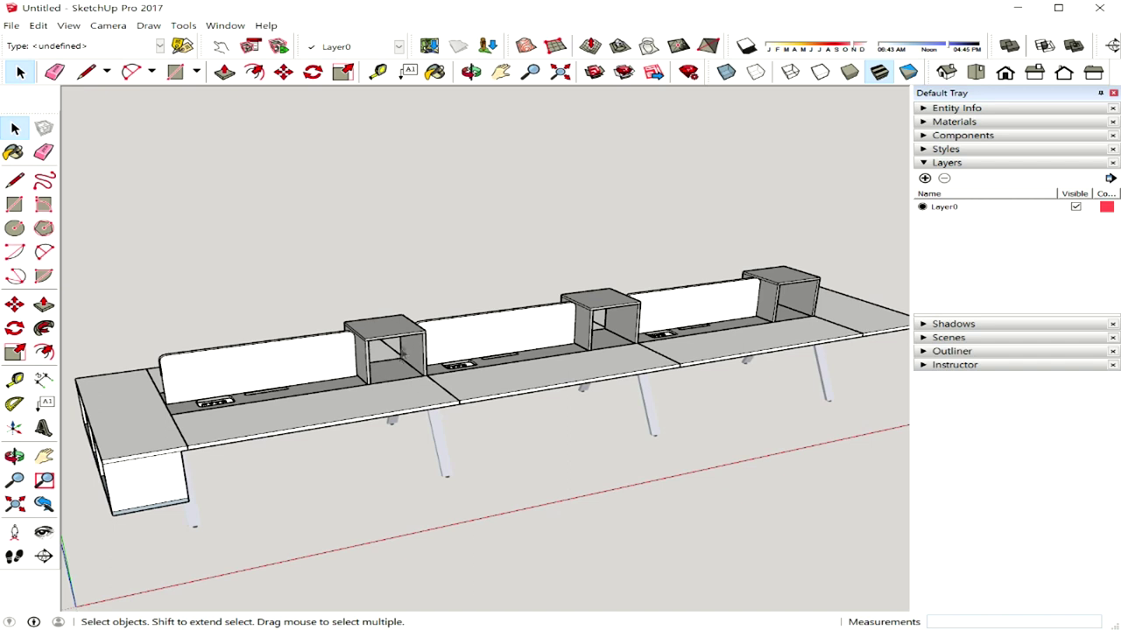
Select the left, middle and right desks.
{"action": "left_click", "coordinate": [297, 425]}
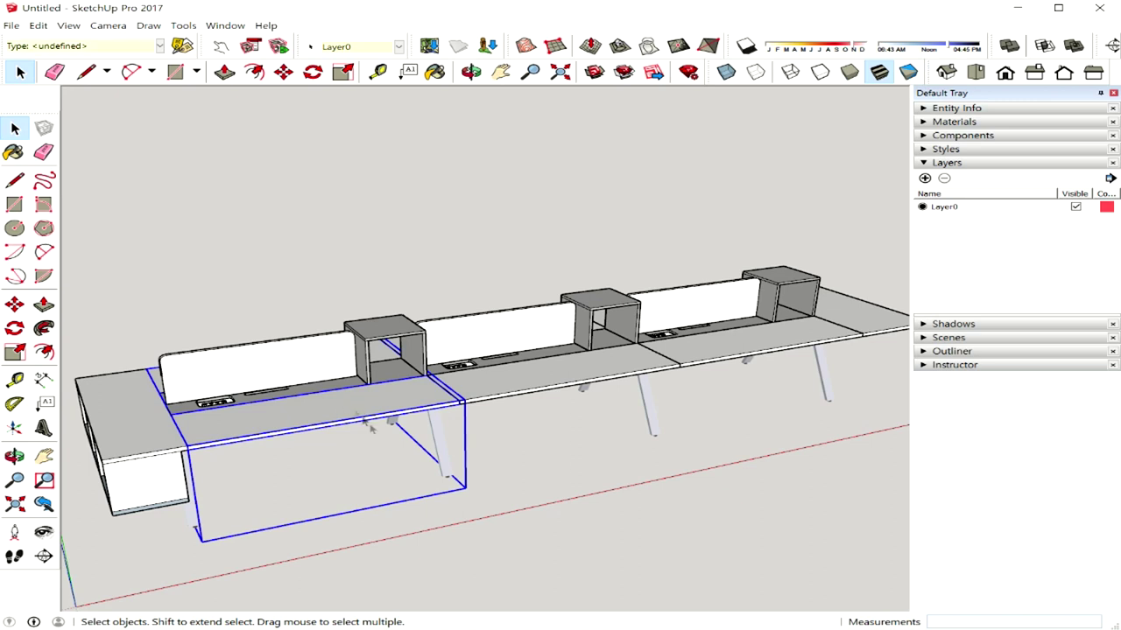
{"action": "left_click", "coordinate": [522, 387]}
{"action": "left_click", "coordinate": [683, 365]}
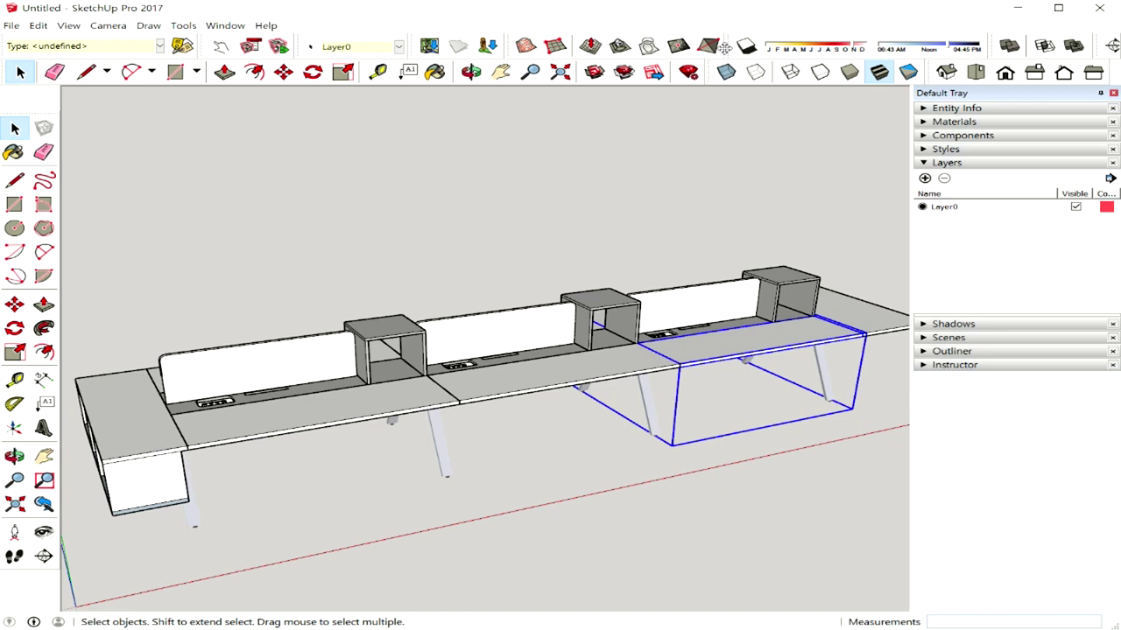
Check the Layers dropdown for the selected desks, which lists only Layer0.
{"action": "right_click", "coordinate": [723, 46]}
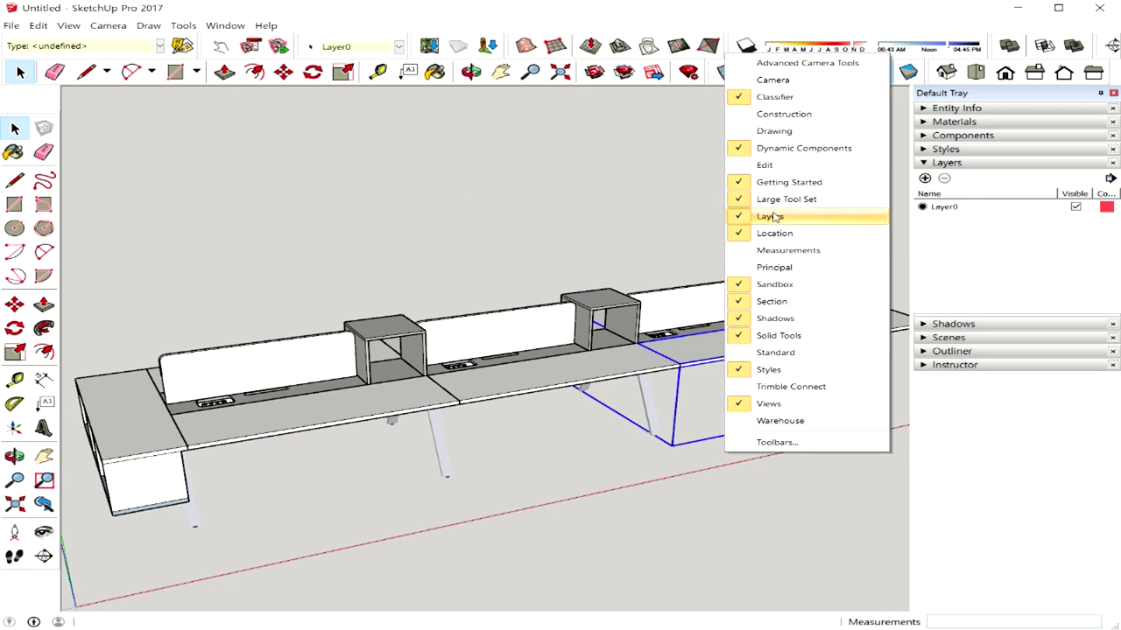
{"action": "left_click", "coordinate": [359, 50]}
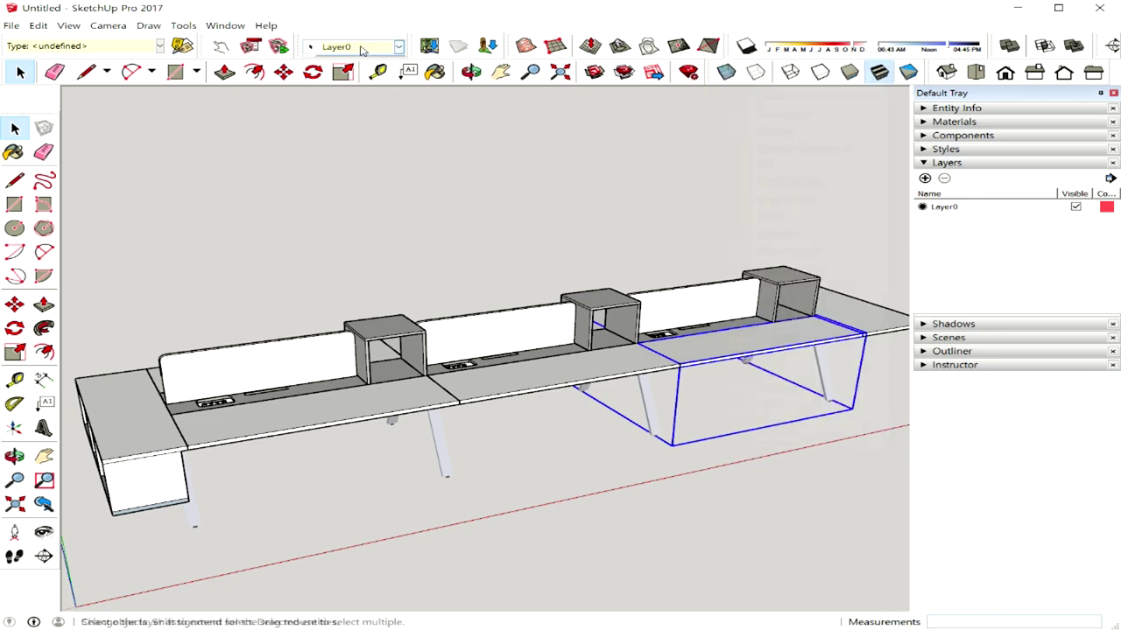
{"action": "left_click", "coordinate": [350, 50]}
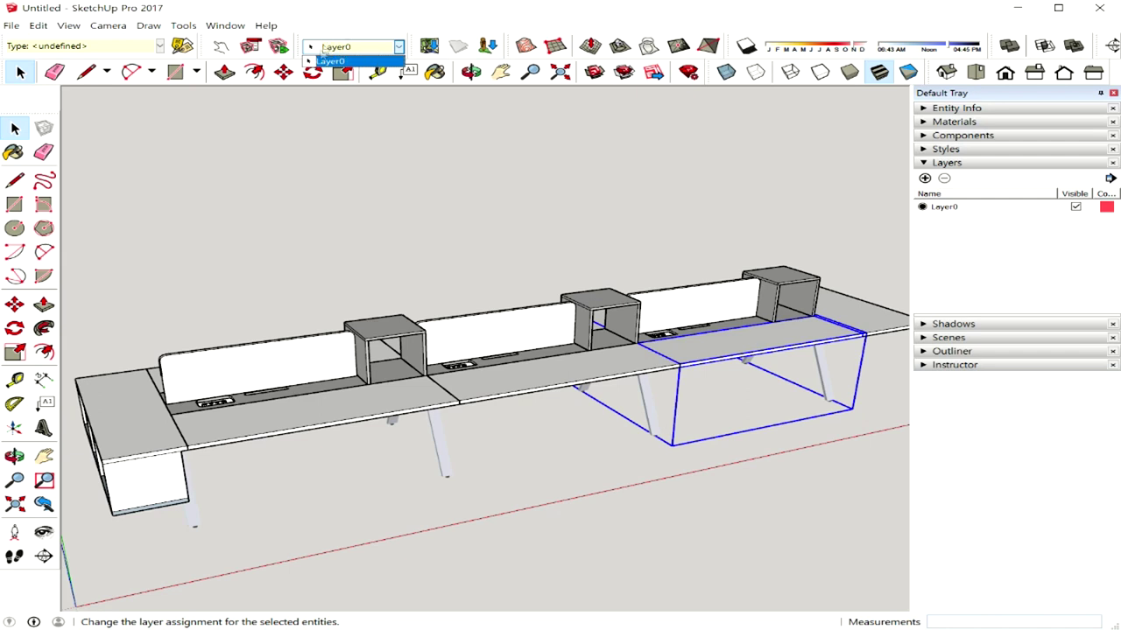
{"action": "left_click", "coordinate": [921, 253]}
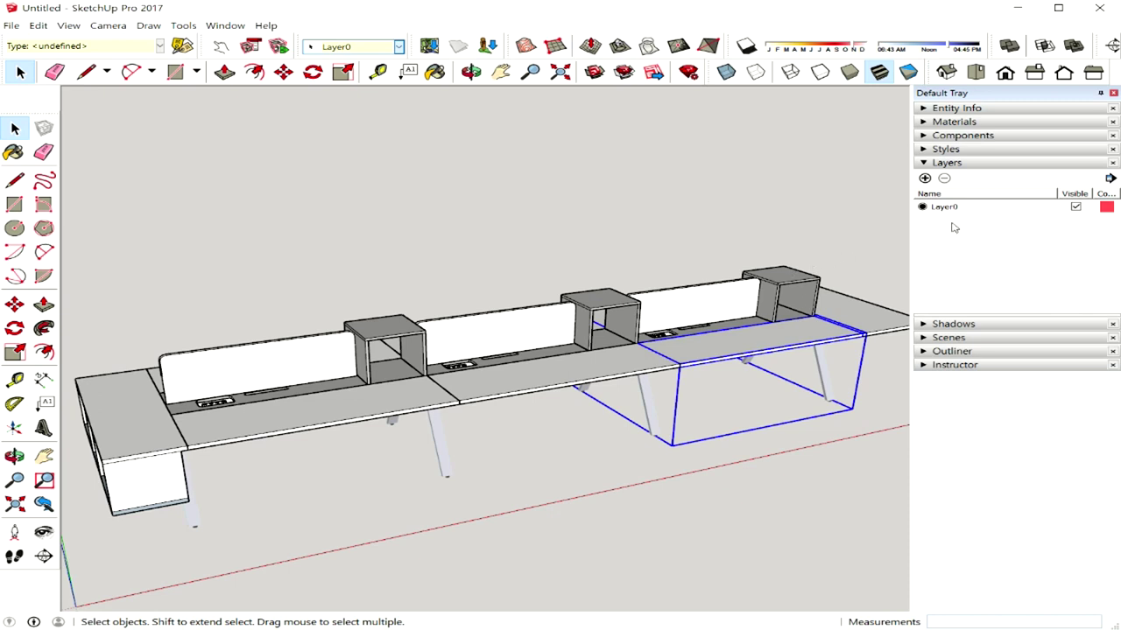
Deselect the desk and add a new layer with the default name Layer1.
{"action": "left_click", "coordinate": [737, 233]}
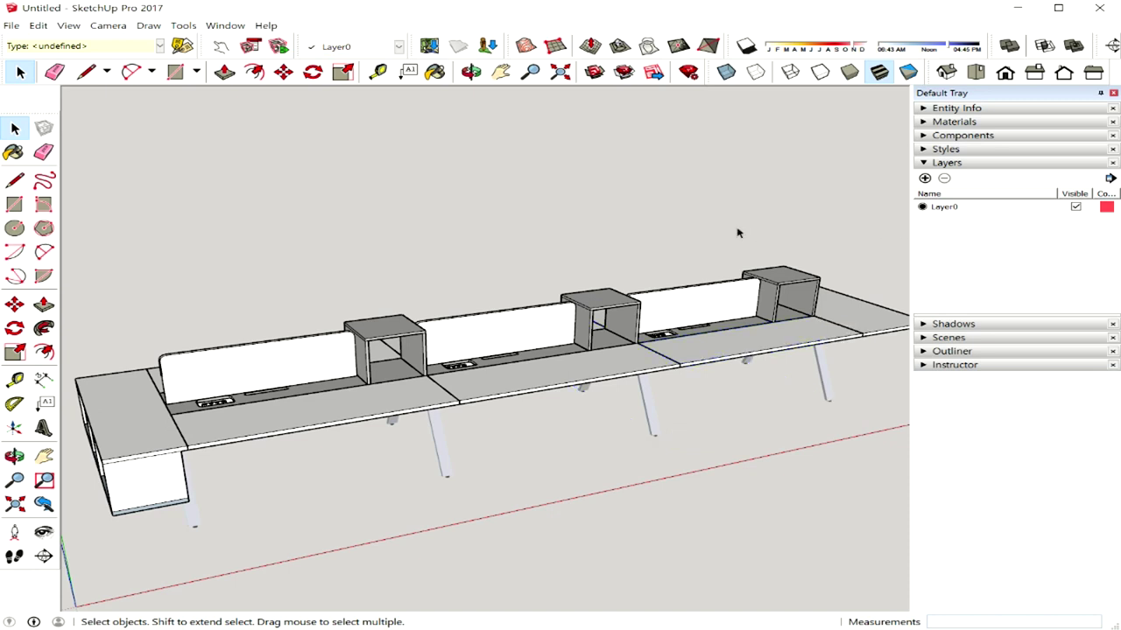
{"action": "left_click", "coordinate": [924, 179]}
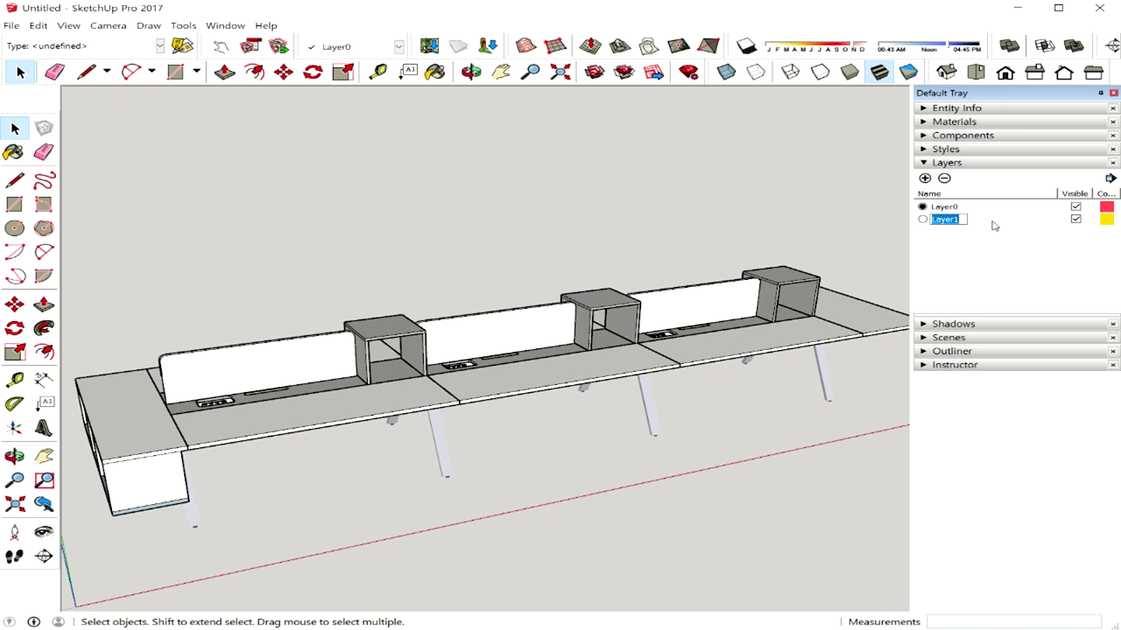
{"action": "left_click", "coordinate": [944, 237]}
Select the Layer1 row, then select the left desk unit to check its layer.
{"action": "left_click", "coordinate": [943, 222]}
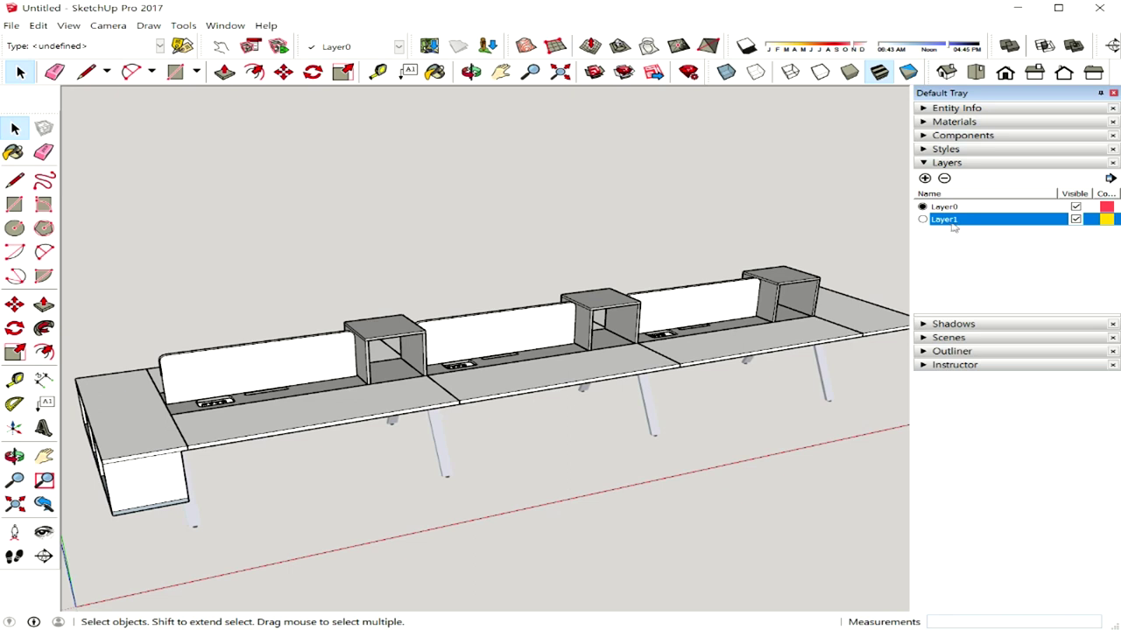
{"action": "double_click", "coordinate": [942, 221]}
{"action": "left_click", "coordinate": [383, 404]}
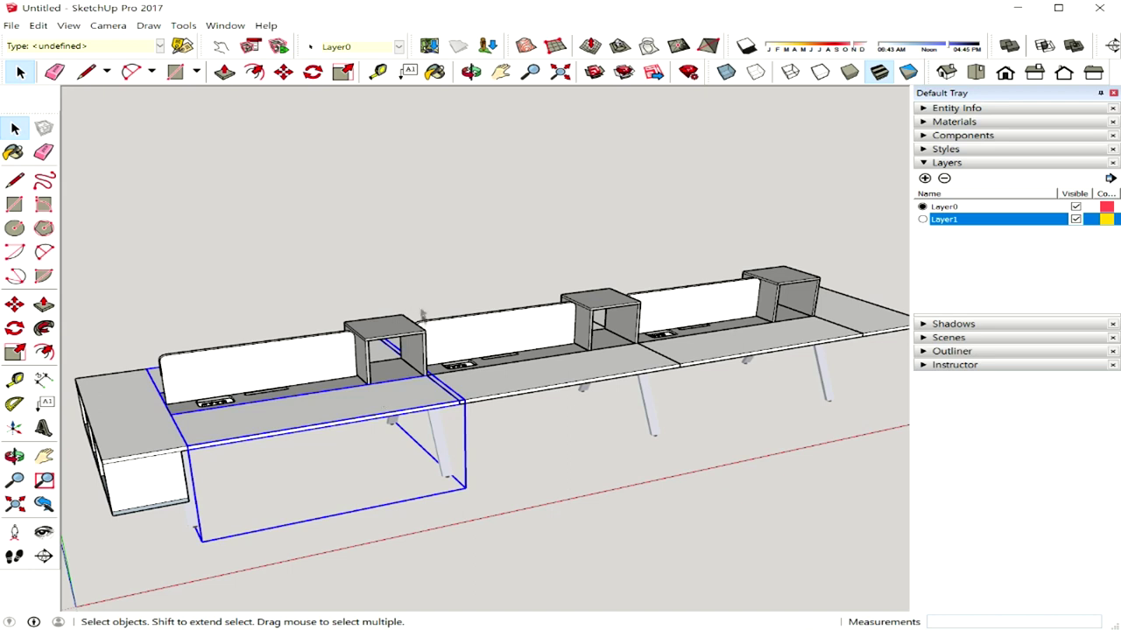
Select the left, middle and right partition panels and delete Layer1.
{"action": "left_click", "coordinate": [318, 351]}
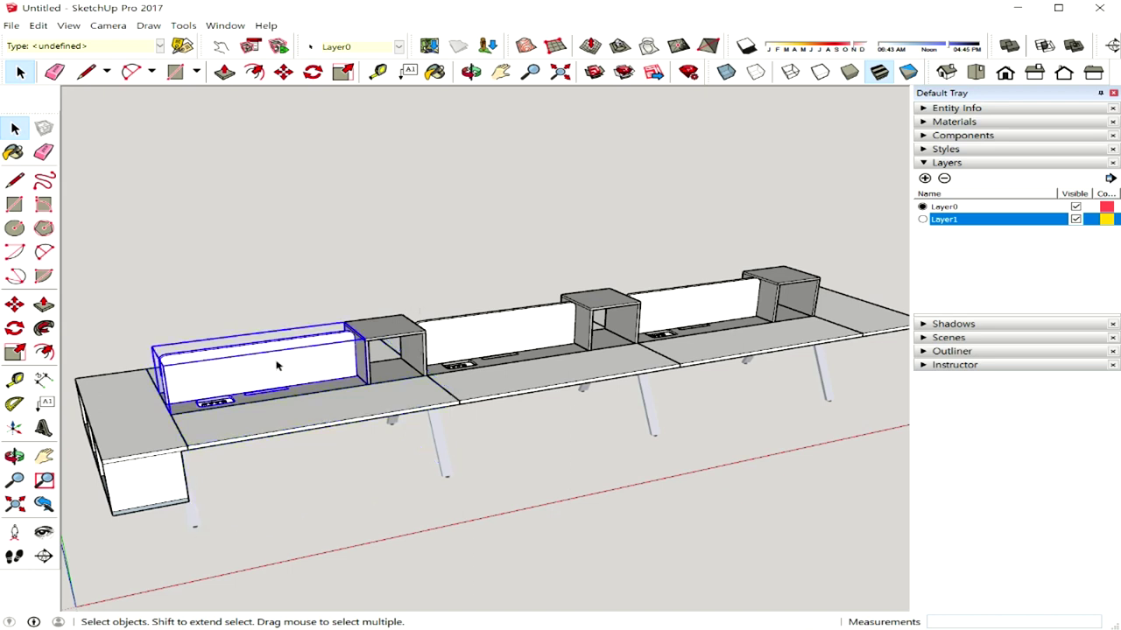
{"action": "left_click", "coordinate": [504, 335], "text": "ctrl"}
{"action": "left_click", "coordinate": [720, 307], "text": "ctrl"}
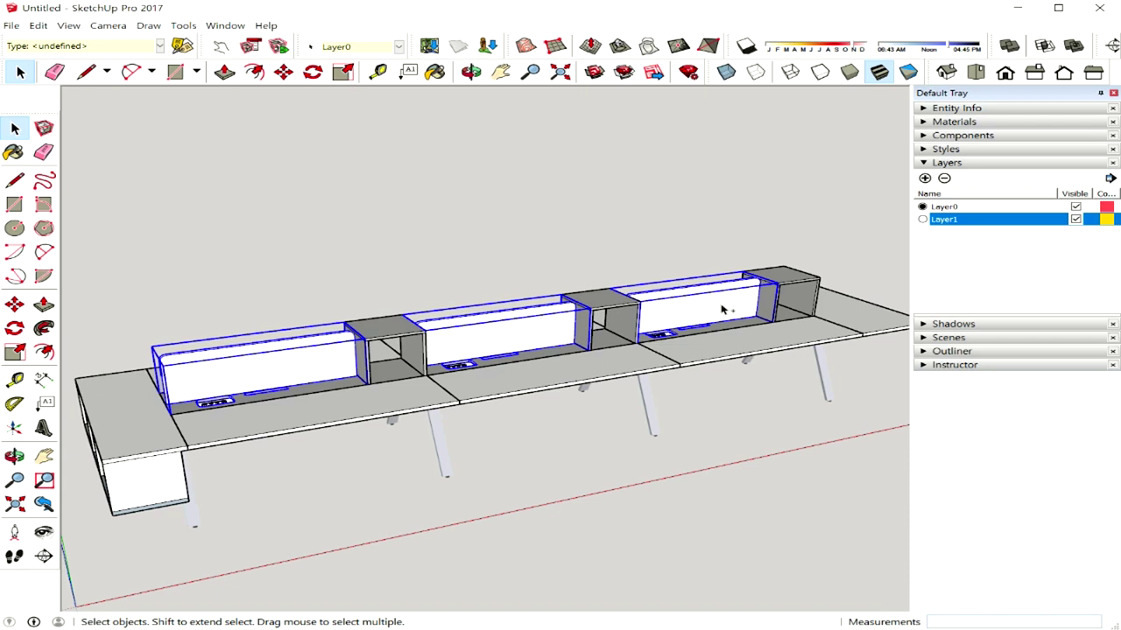
{"action": "left_click", "coordinate": [944, 178]}
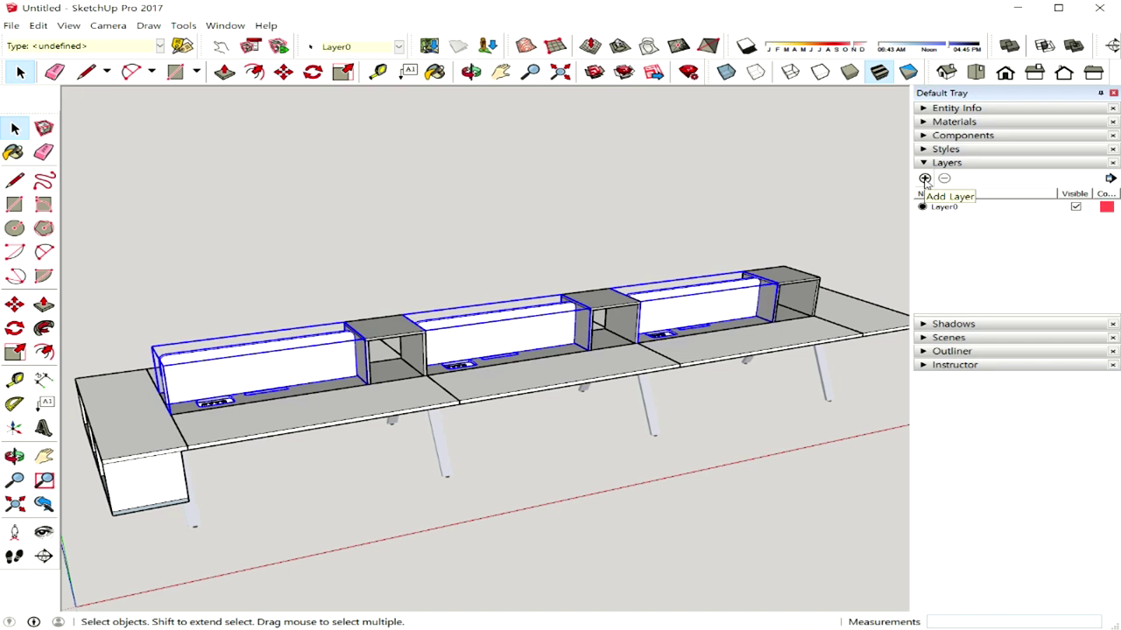
Add a new layer keeping the default name Layer1, then pick the left and middle partitions.
{"action": "left_click", "coordinate": [925, 181]}
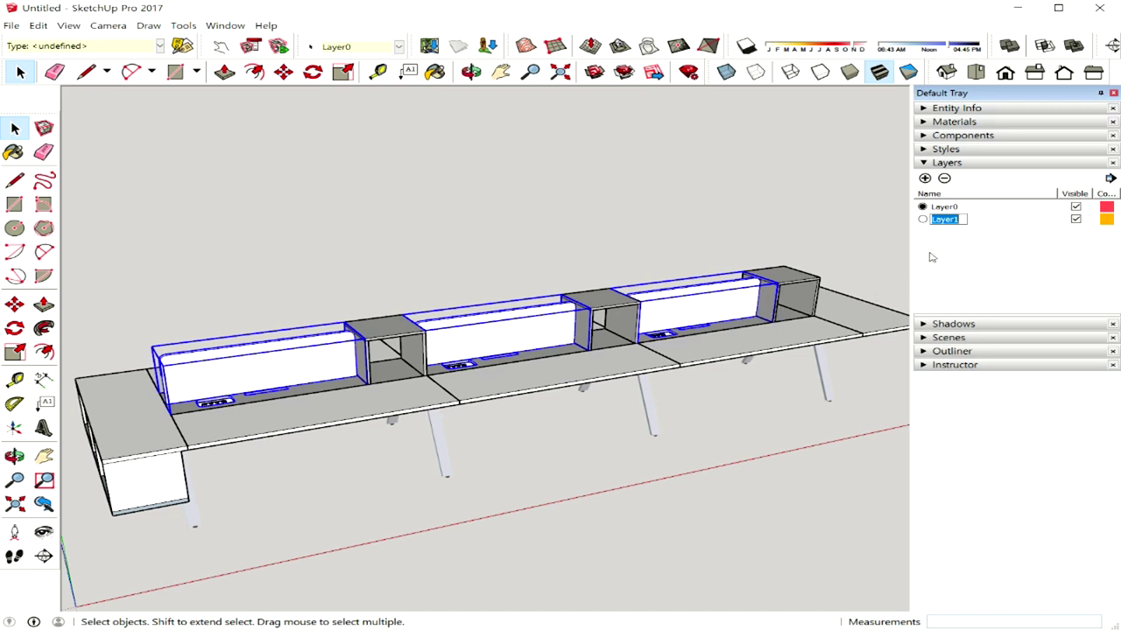
{"action": "left_click", "coordinate": [932, 257]}
{"action": "left_click", "coordinate": [232, 369]}
{"action": "left_click", "coordinate": [489, 322]}
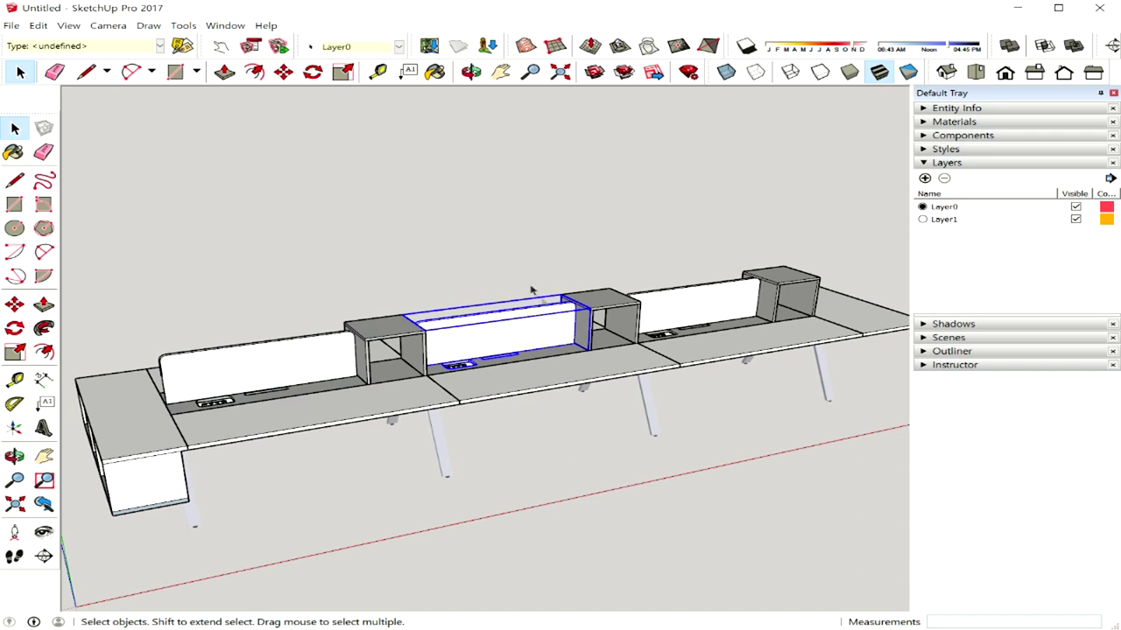
Keep Layer0 as the current layer and select all three partition panels.
{"action": "left_click", "coordinate": [935, 219]}
{"action": "left_click", "coordinate": [922, 220]}
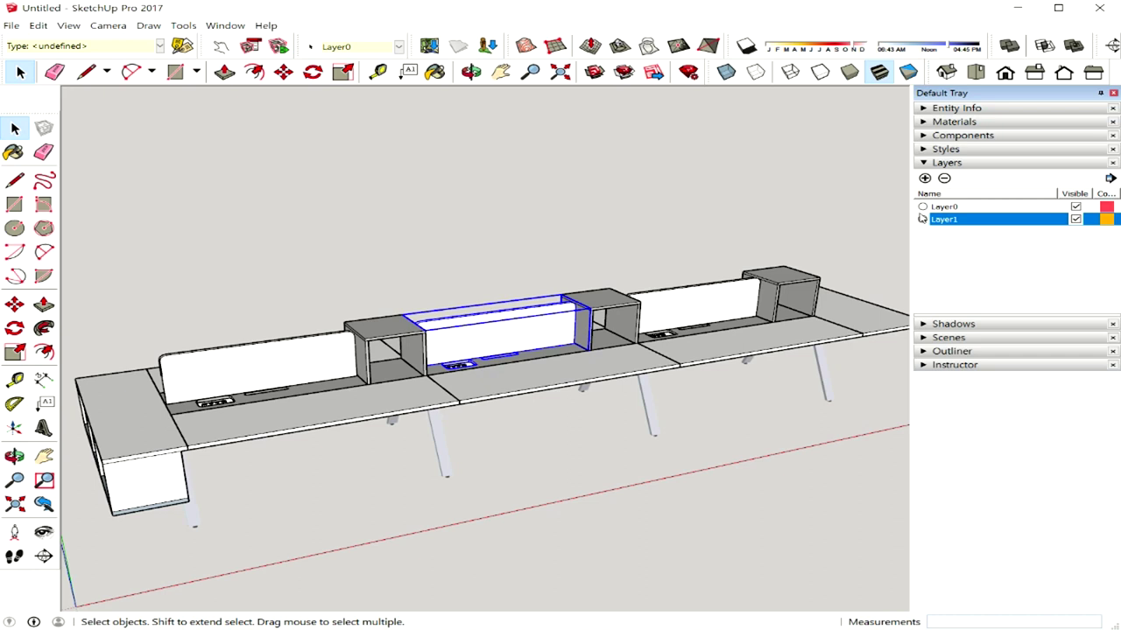
{"action": "left_click", "coordinate": [922, 207]}
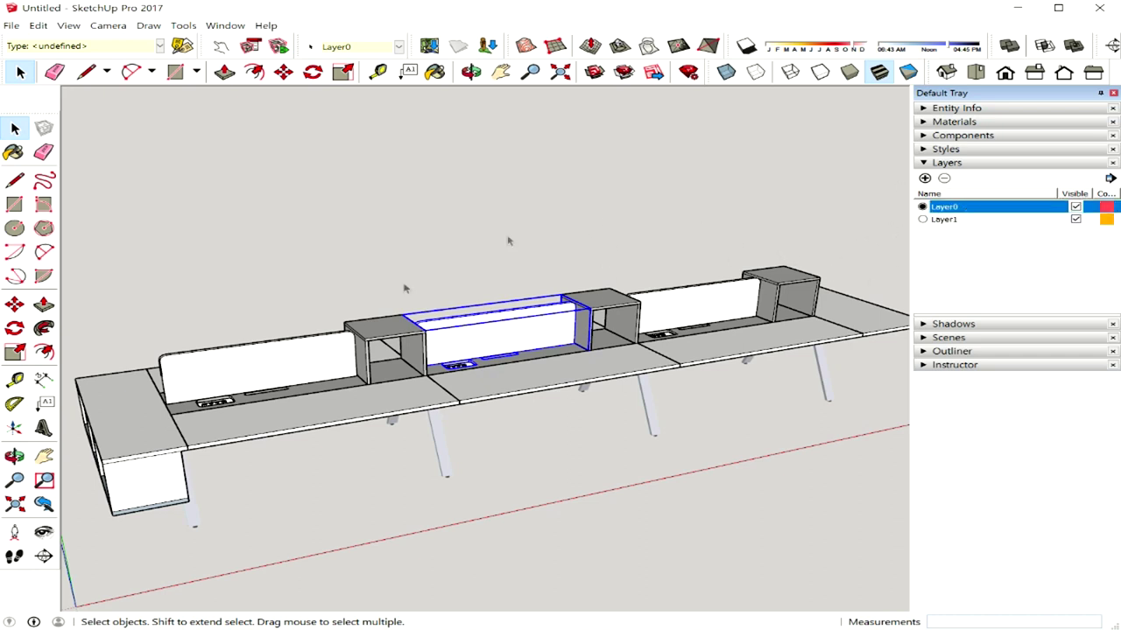
{"action": "left_click", "coordinate": [289, 357]}
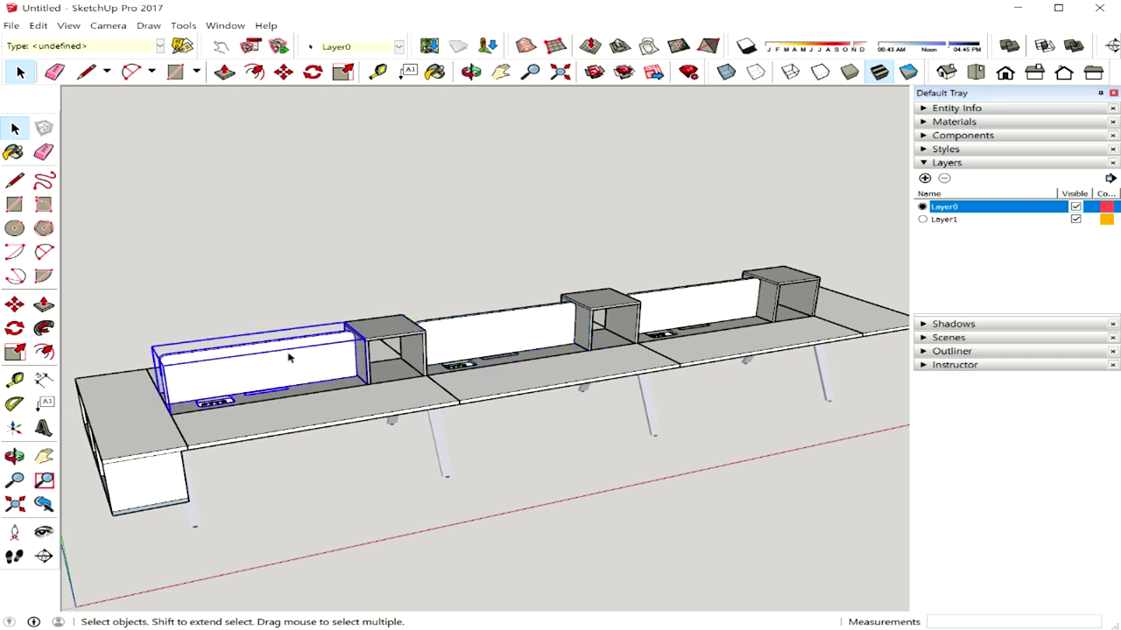
{"action": "left_click", "coordinate": [502, 328], "text": "shift"}
{"action": "left_click", "coordinate": [668, 311], "text": "shift"}
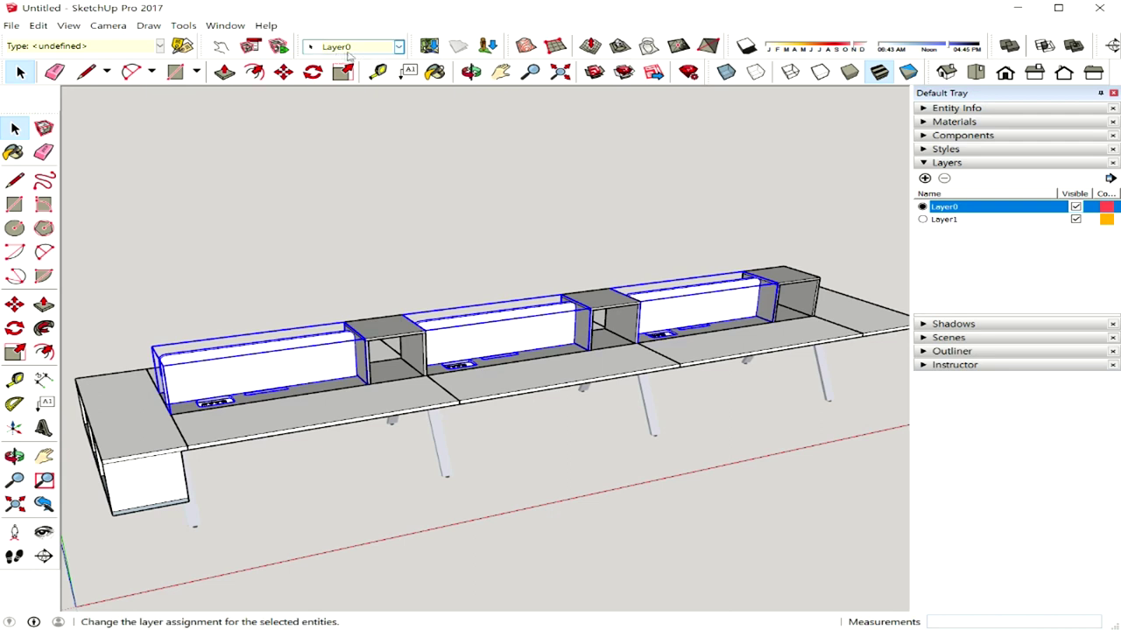
Move the three partition panels to Layer1 and make Layer1 the current layer.
{"action": "left_click", "coordinate": [399, 48]}
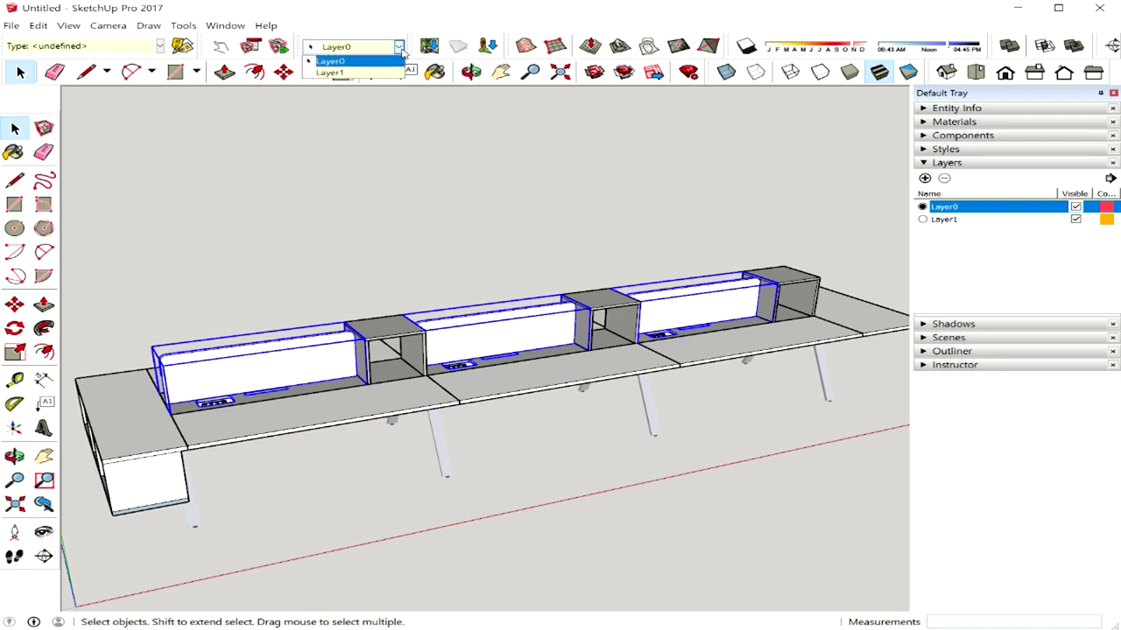
{"action": "left_click", "coordinate": [341, 73]}
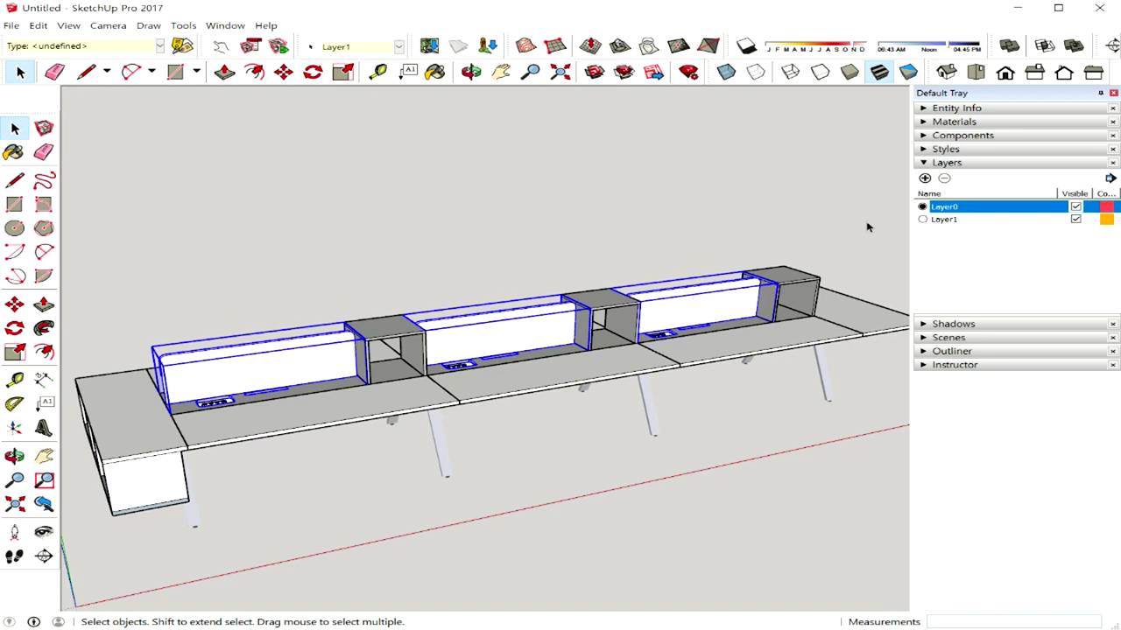
{"action": "left_click", "coordinate": [935, 222]}
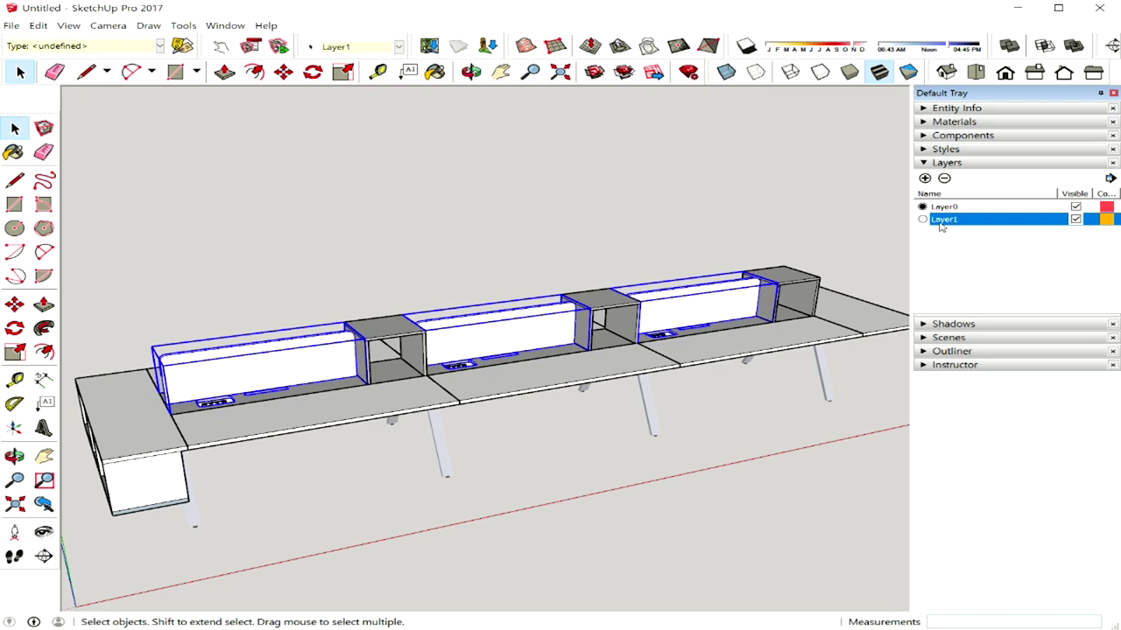
{"action": "left_click", "coordinate": [923, 220]}
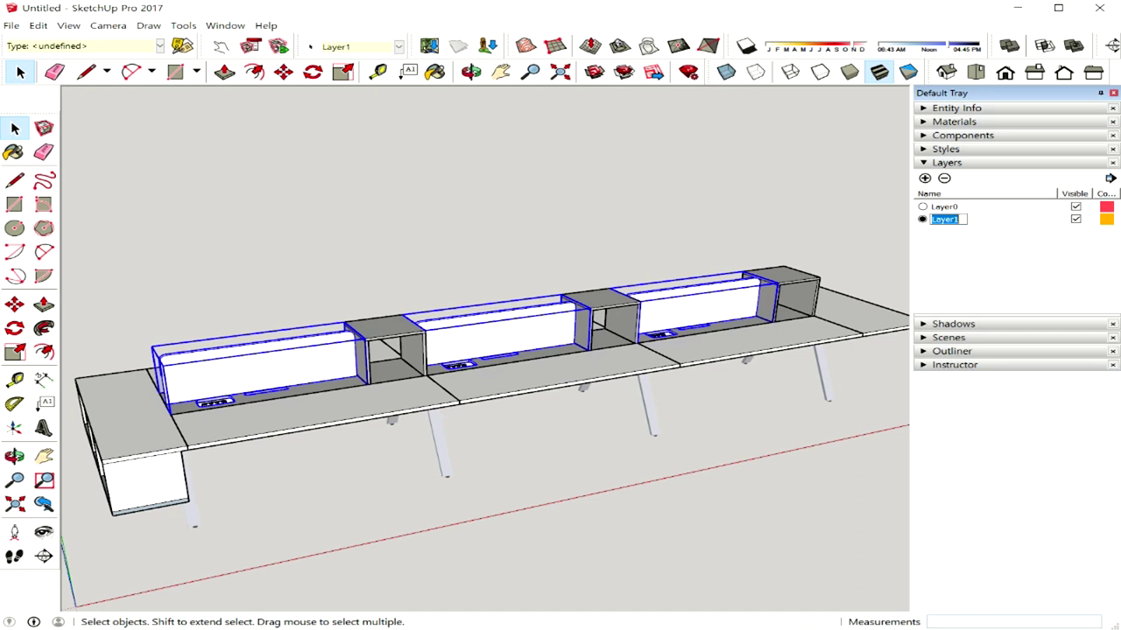
Rename Layer1 to 파티션.
{"action": "type", "text": "S"}
{"action": "type", "text": "파티션"}
{"action": "key", "text": "Return"}
{"action": "left_click", "coordinate": [949, 220]}
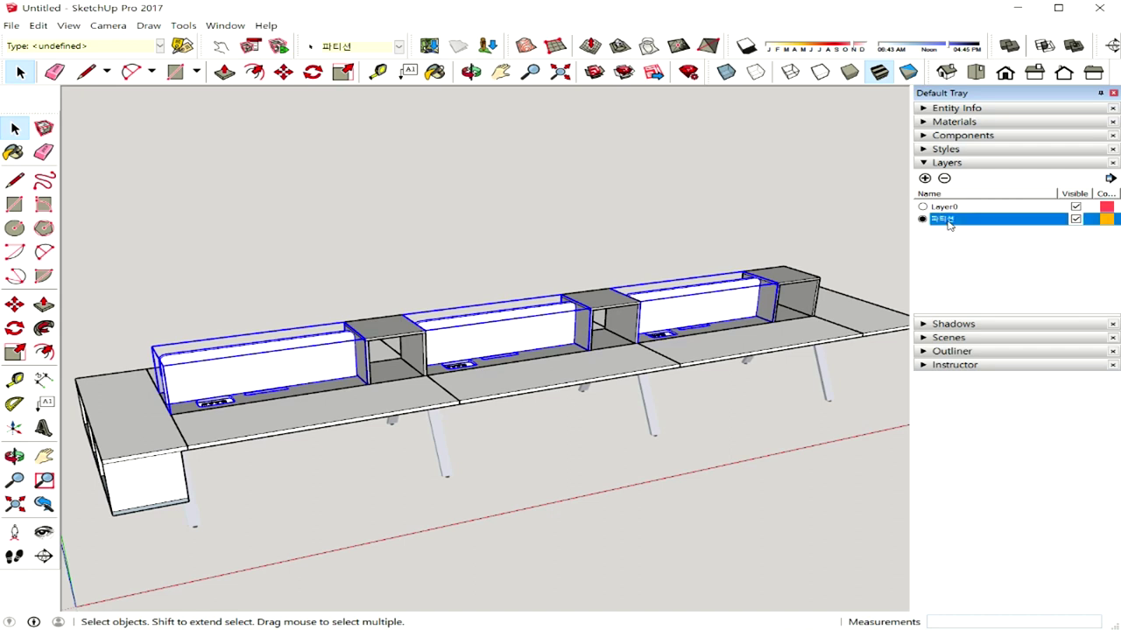
Add a third layer named 책상.
{"action": "left_click", "coordinate": [924, 178]}
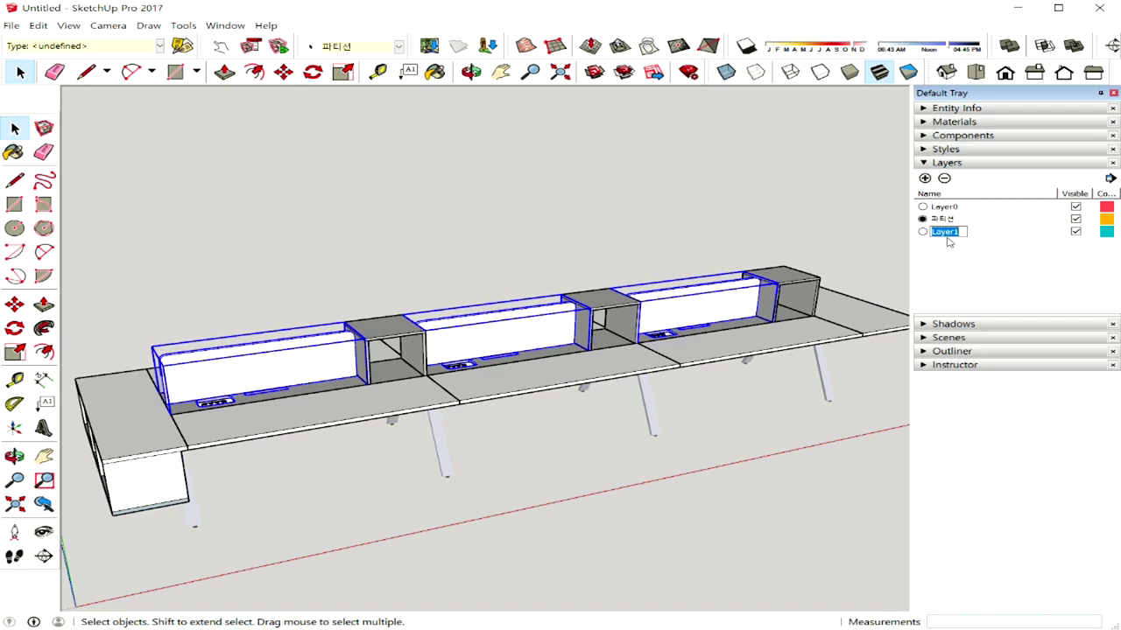
{"action": "type", "text": "책상"}
{"action": "left_click", "coordinate": [948, 241]}
Assign the three desk units to the 책상 layer, then deselect and recheck a desk's layer.
{"action": "left_click", "coordinate": [333, 418]}
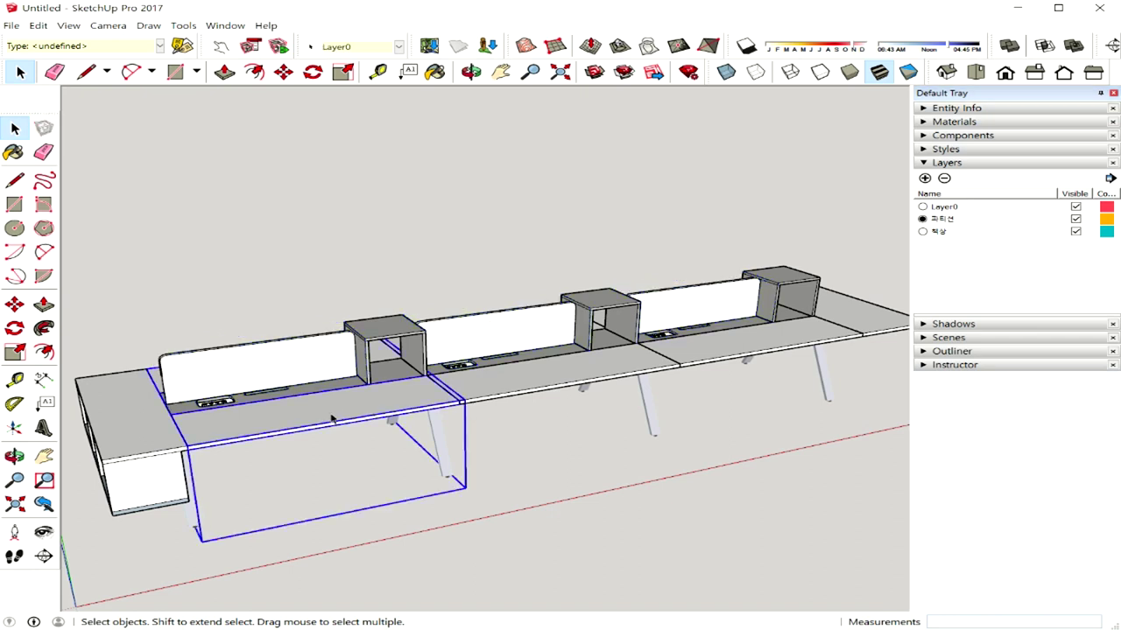
{"action": "left_click", "coordinate": [553, 390], "text": "shift"}
{"action": "left_click", "coordinate": [722, 360], "text": "shift"}
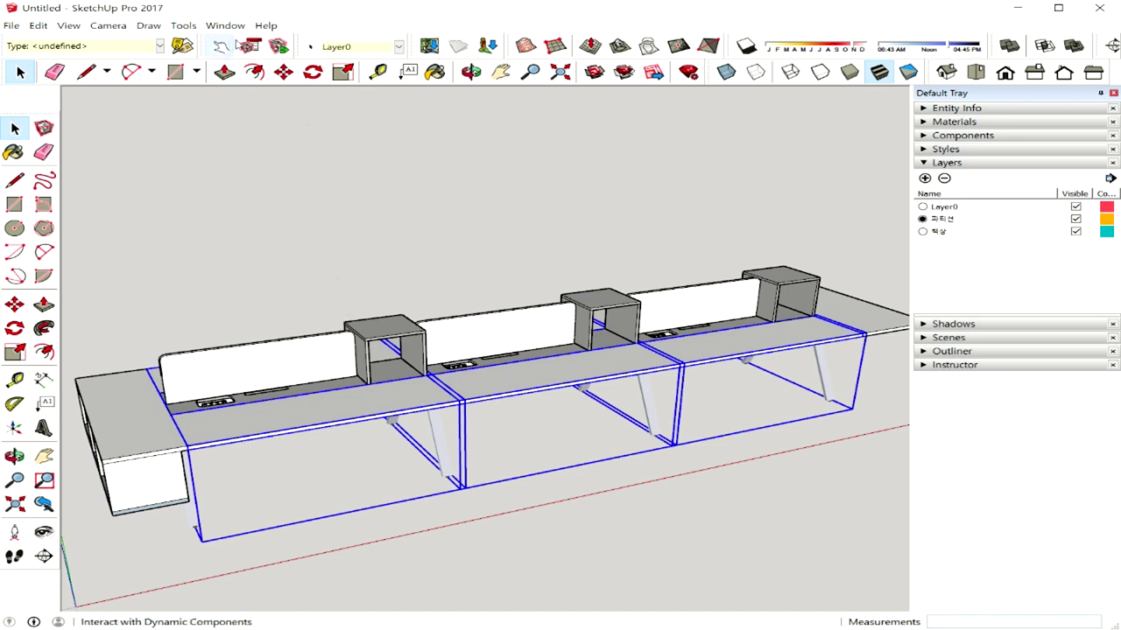
{"action": "left_click", "coordinate": [396, 48]}
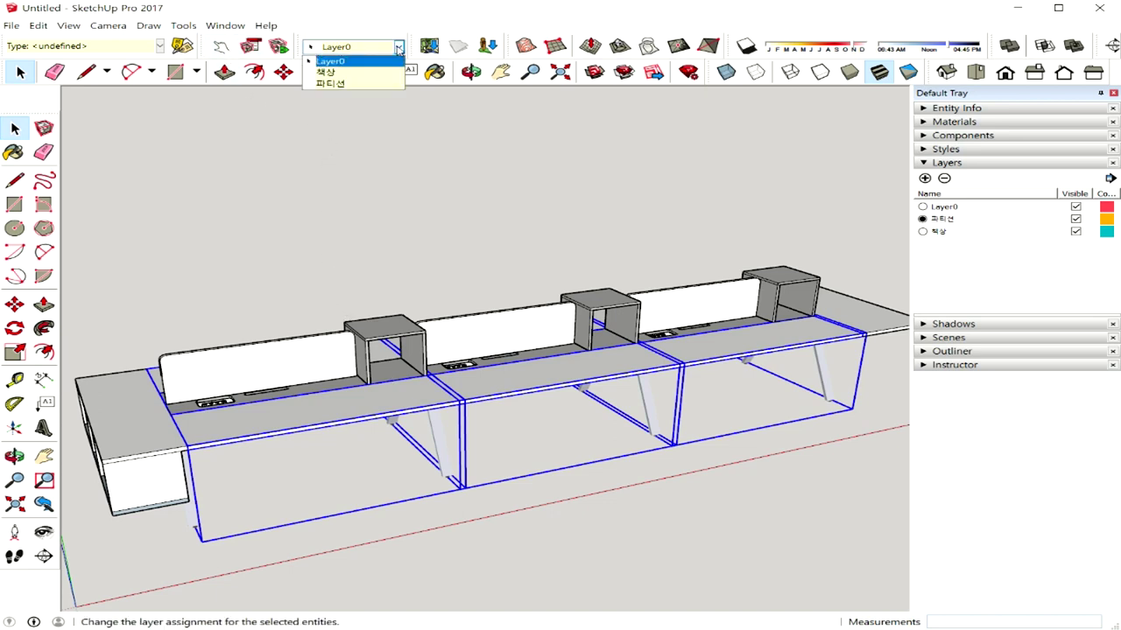
{"action": "left_click", "coordinate": [329, 75]}
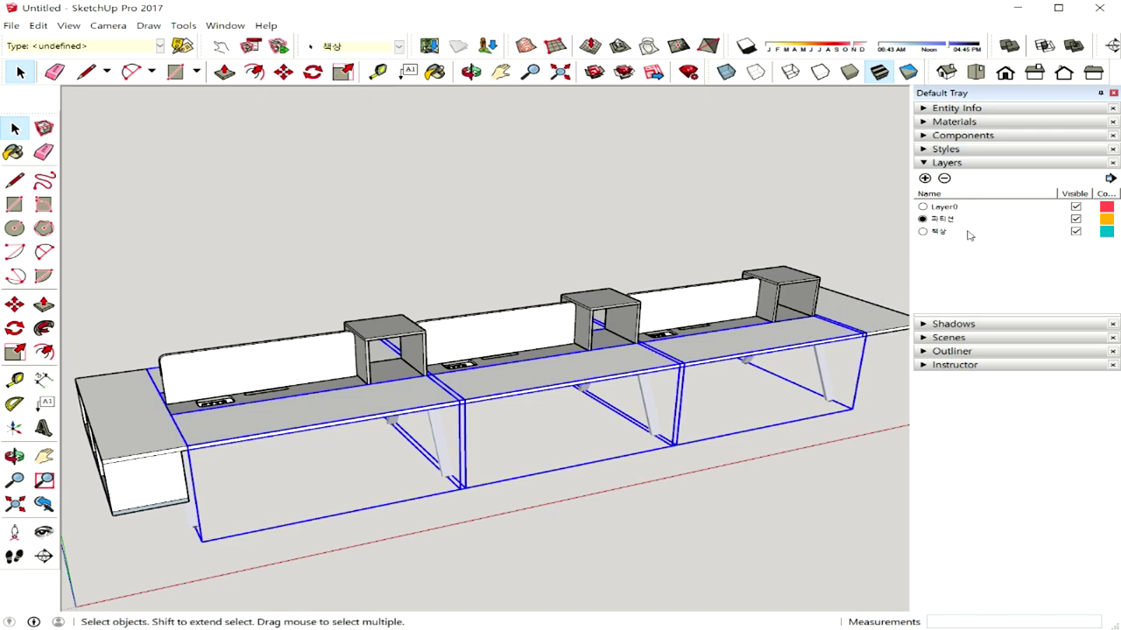
{"action": "left_click", "coordinate": [582, 259]}
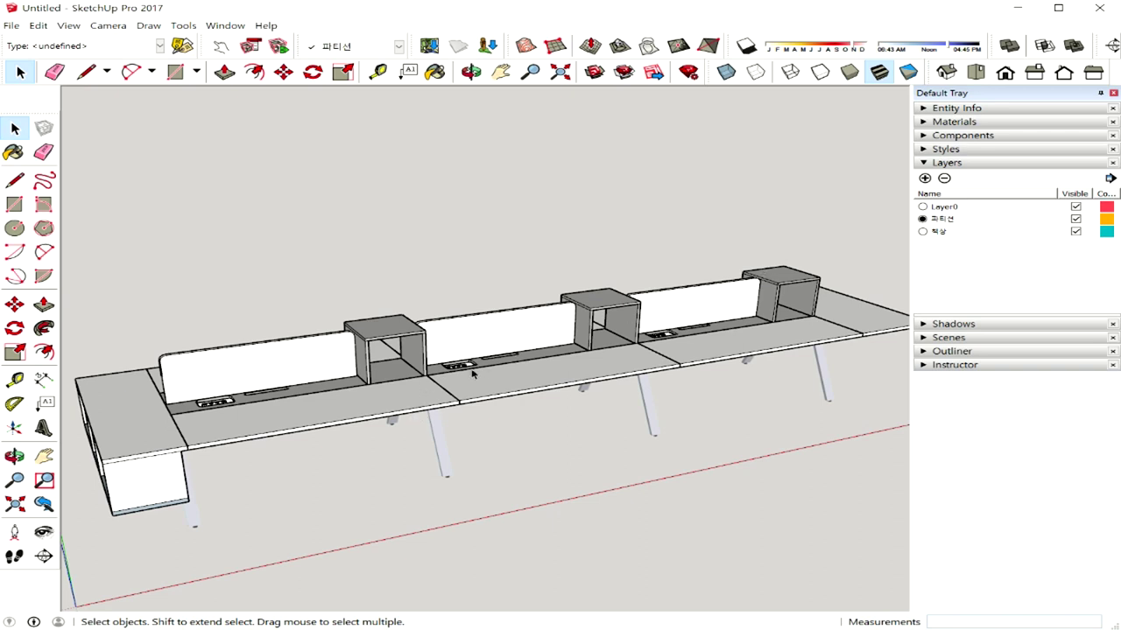
{"action": "left_click", "coordinate": [410, 407]}
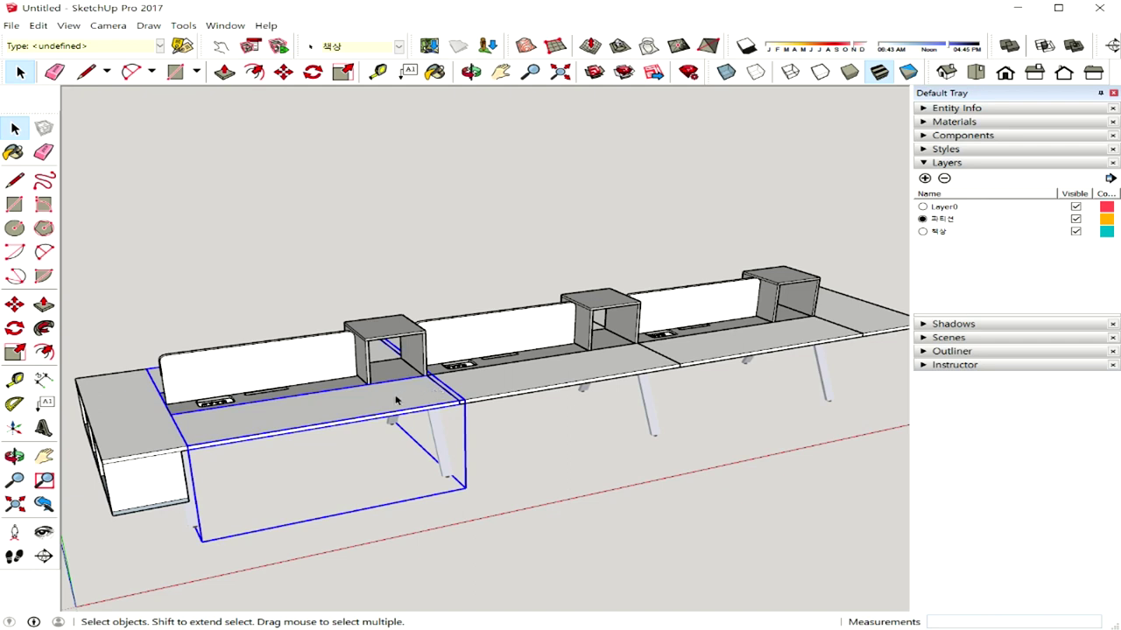
Open the desk group, zoom in, and select the desk top's front edge and strip face.
{"action": "double_click", "coordinate": [396, 400]}
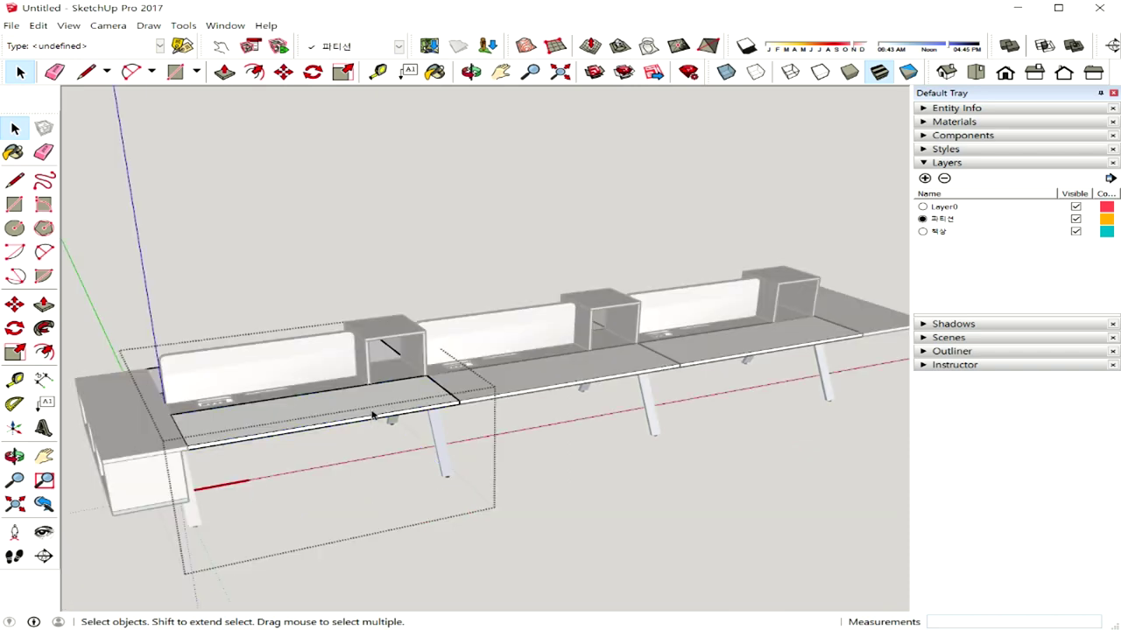
{"action": "scroll", "coordinate": [372, 415], "scroll_direction": "up", "scroll_amount": 3}
{"action": "scroll", "coordinate": [372, 415], "scroll_direction": "up", "scroll_amount": 1}
{"action": "mouse_move", "coordinate": [370, 415]}
{"action": "middle_mouse_down"}
{"action": "mouse_move", "coordinate": [463, 395]}
{"action": "mouse_move", "coordinate": [678, 399]}
{"action": "middle_mouse_up"}
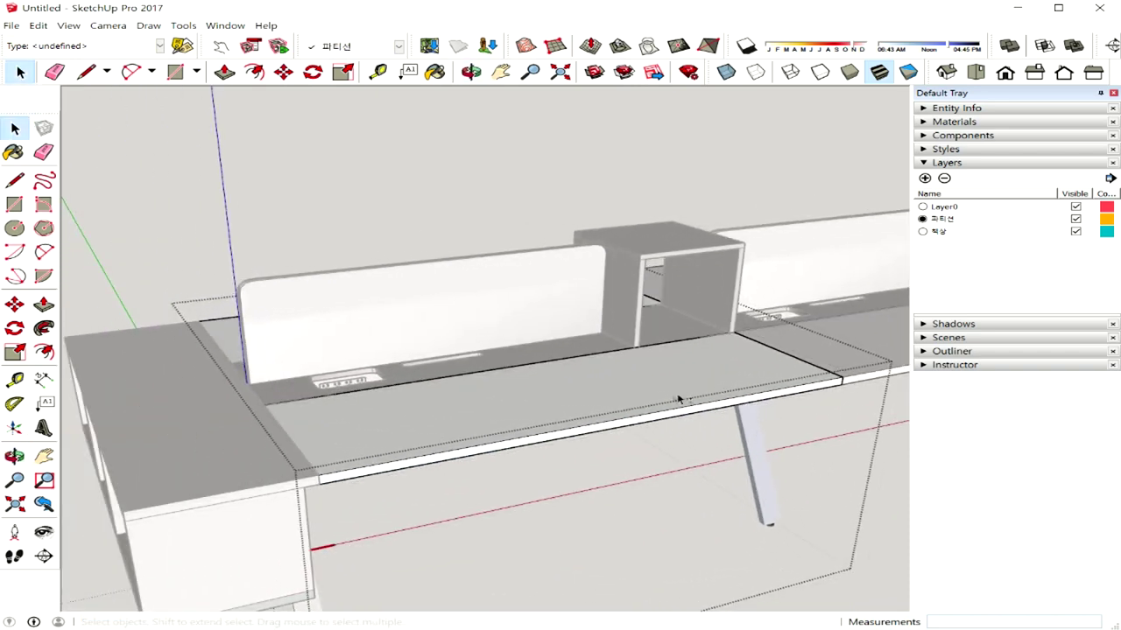
{"action": "left_click", "coordinate": [606, 433]}
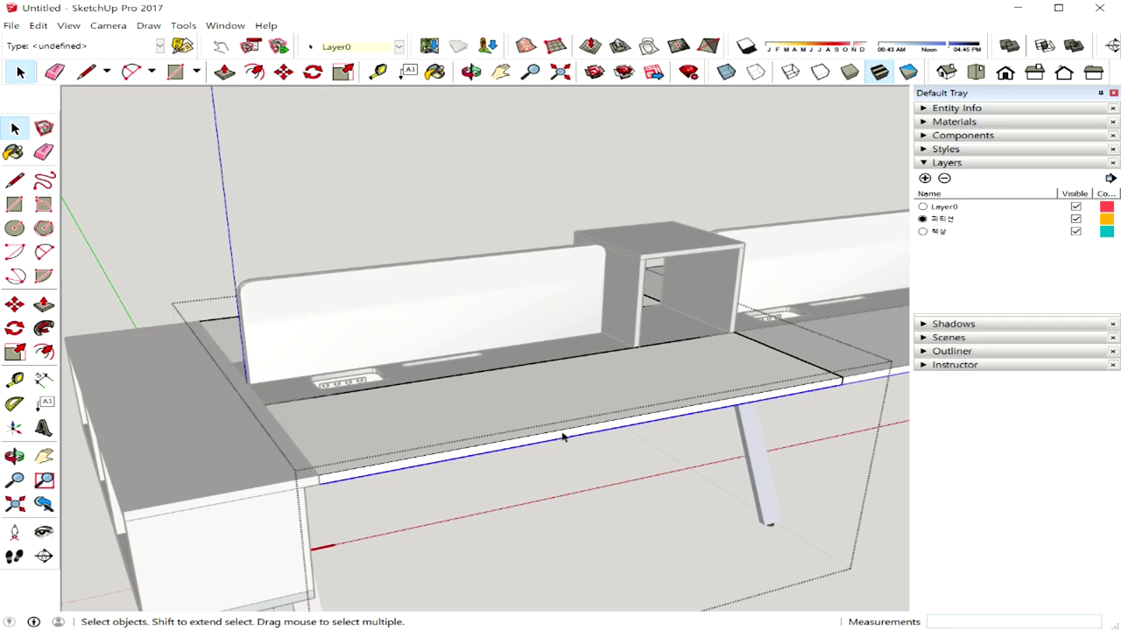
{"action": "left_click", "coordinate": [569, 438]}
{"action": "middle_click_drag", "start_coordinate": [571, 432], "coordinate": [606, 394]}
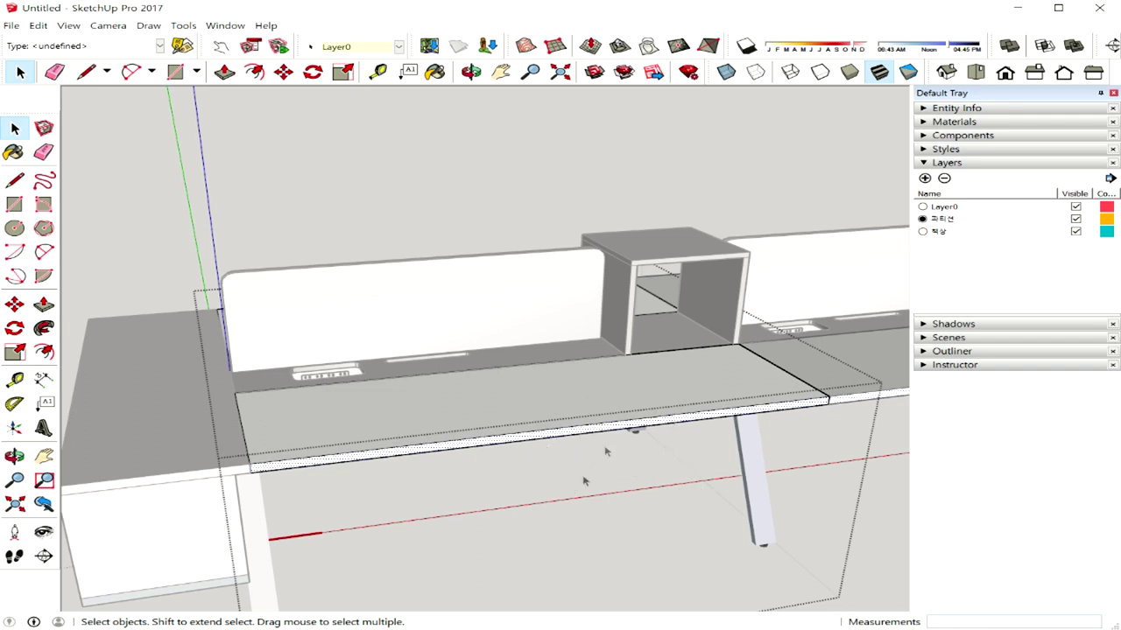
Reselect the desk group and reopen it to select the top surface, which is on Layer0.
{"action": "left_click", "coordinate": [871, 527]}
{"action": "left_click", "coordinate": [566, 425]}
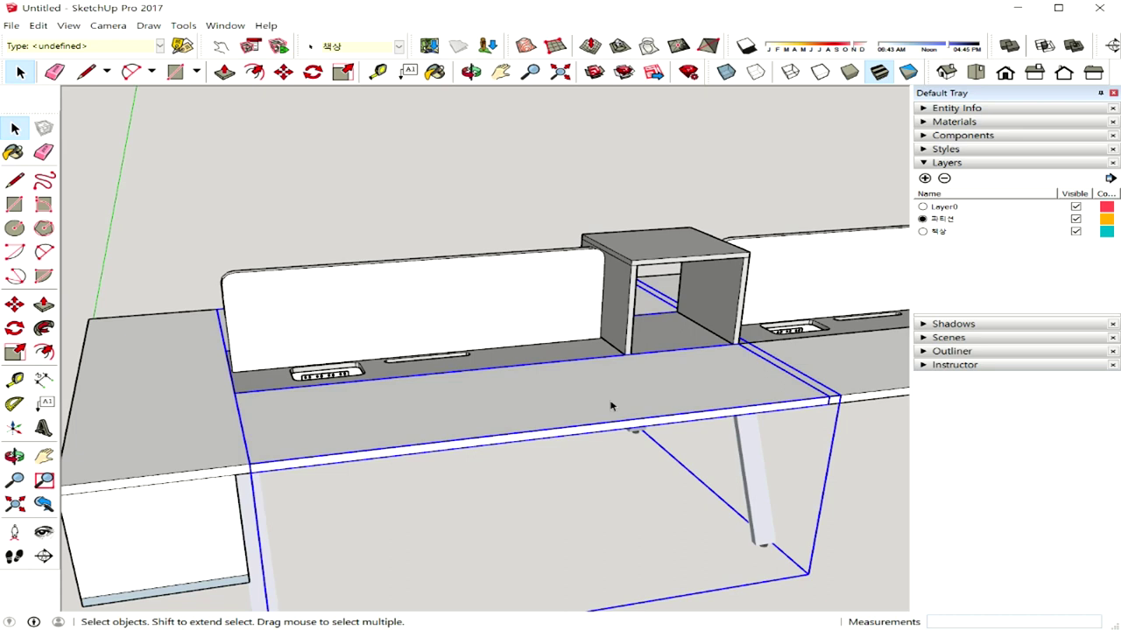
{"action": "left_click", "coordinate": [831, 502]}
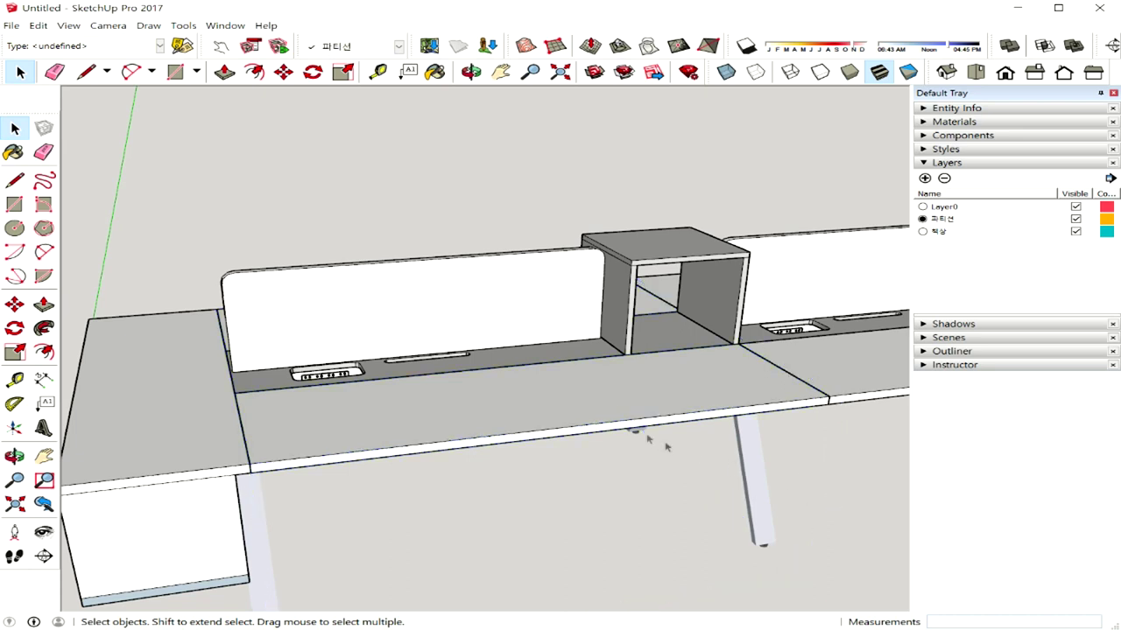
{"action": "double_click", "coordinate": [581, 421]}
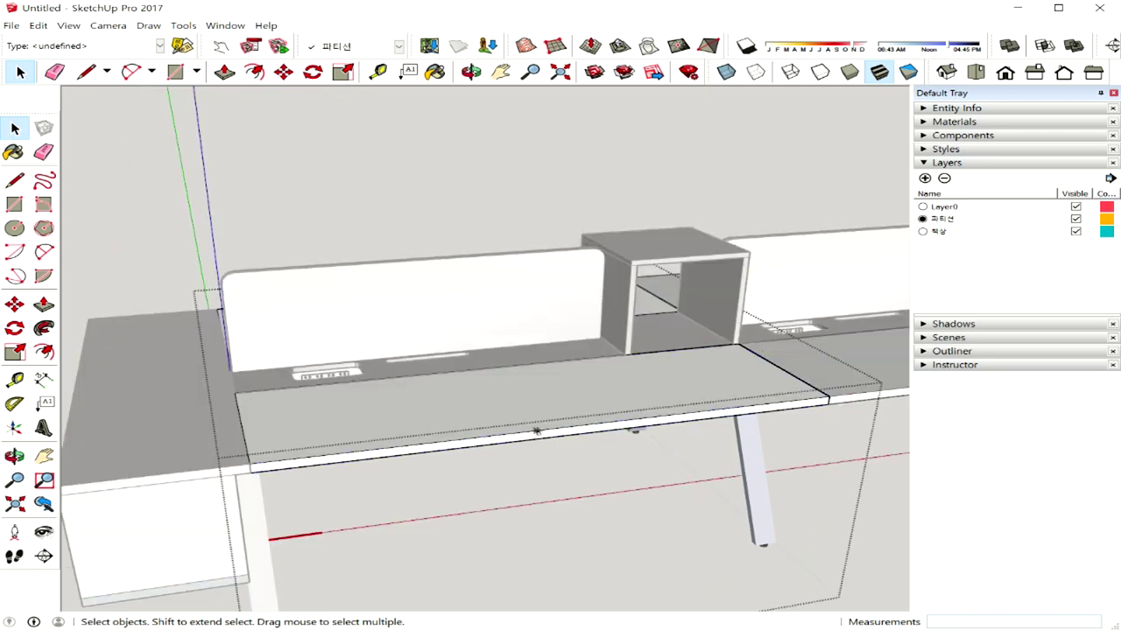
{"action": "left_click", "coordinate": [529, 437]}
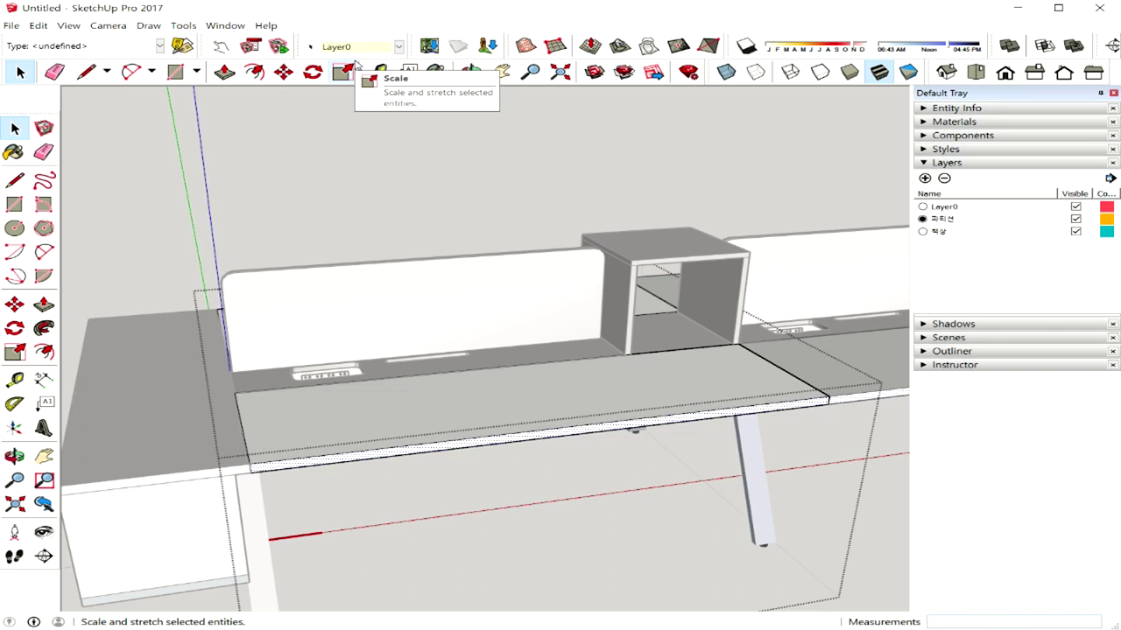
{"action": "left_click", "coordinate": [879, 566]}
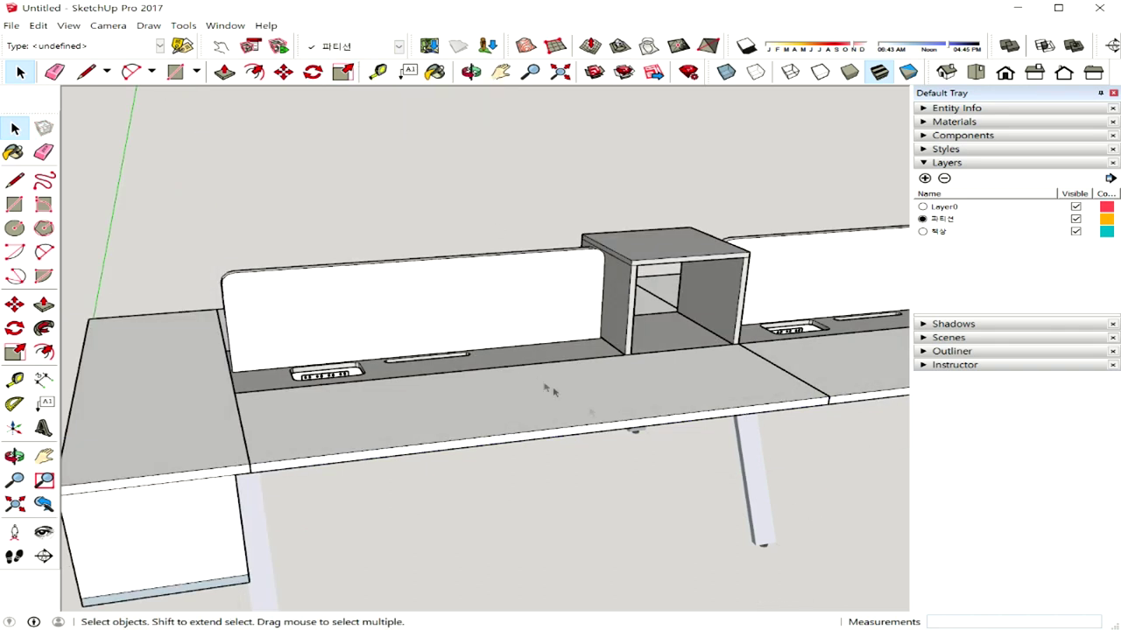
{"action": "left_click", "coordinate": [559, 424]}
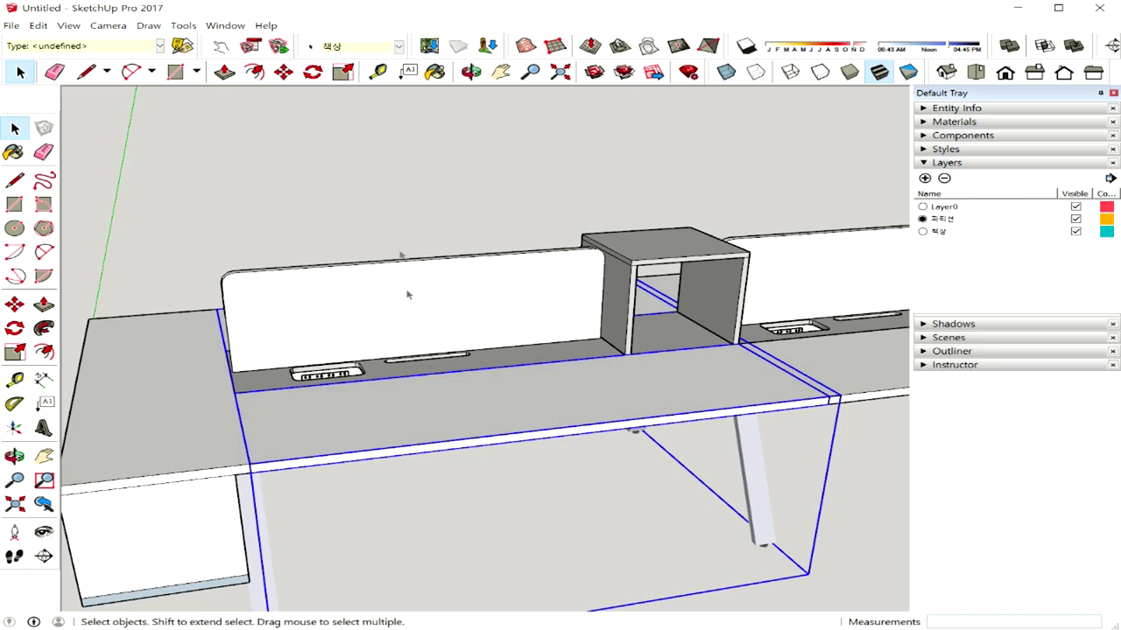
{"action": "double_click", "coordinate": [465, 435]}
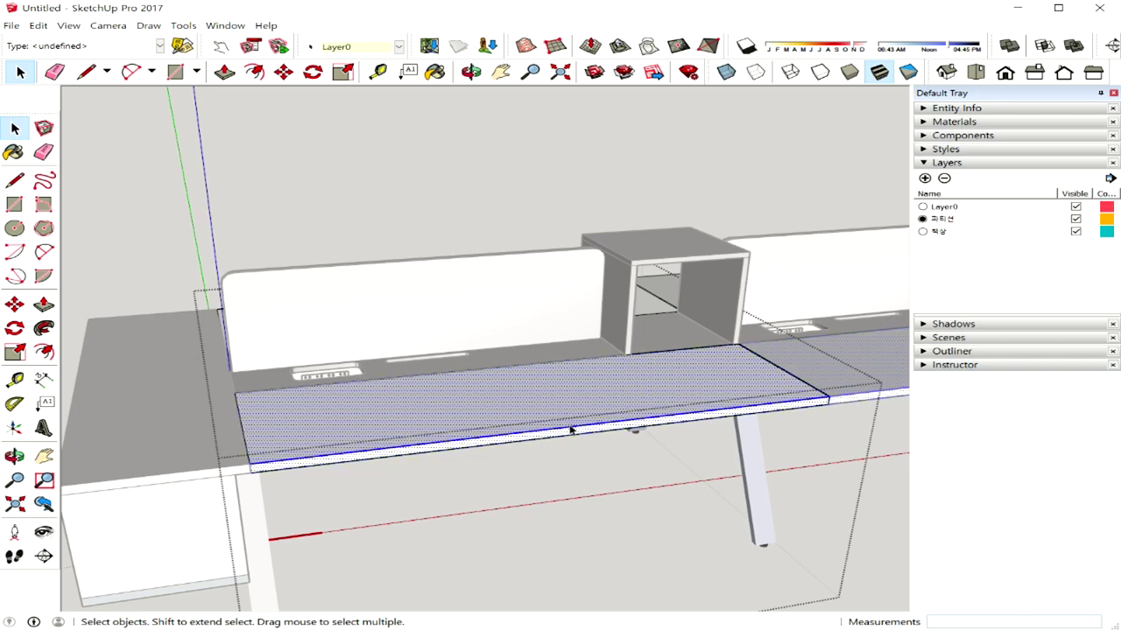
Move the selected desk top onto the 책상 layer.
{"action": "left_click", "coordinate": [398, 46]}
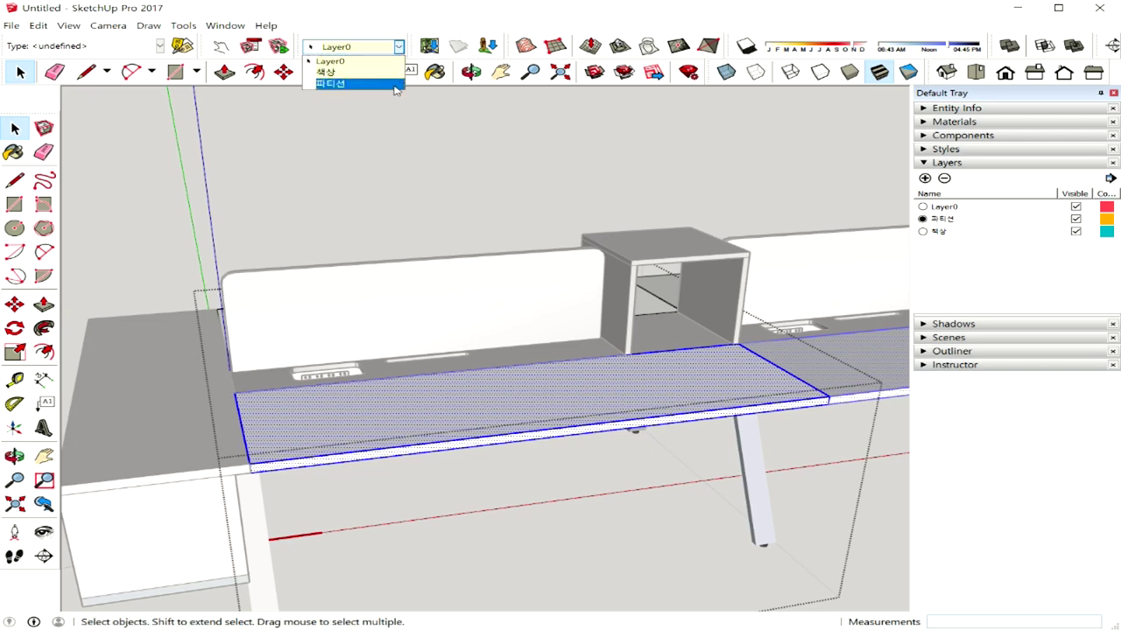
{"action": "left_click", "coordinate": [385, 72]}
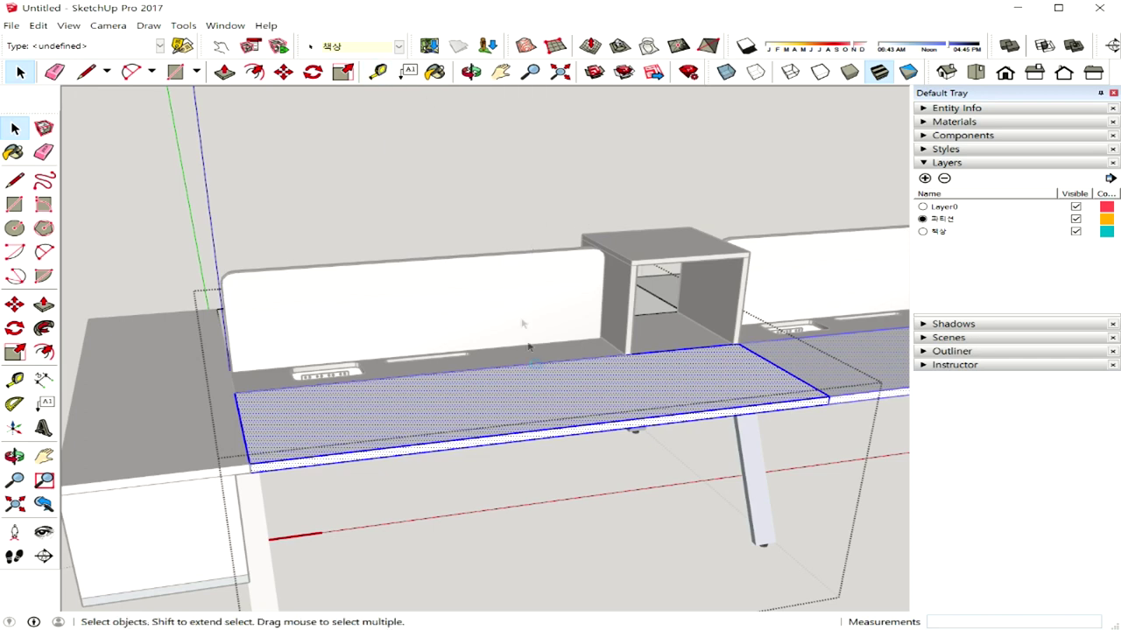
{"action": "middle_click_drag", "start_coordinate": [572, 436], "coordinate": [638, 458]}
{"action": "left_click", "coordinate": [889, 541]}
{"action": "middle_click_drag", "start_coordinate": [890, 541], "coordinate": [687, 420]}
Open the partition group, put its inner panel on the 파티션 layer, and close the group.
{"action": "left_click", "coordinate": [542, 308]}
{"action": "mouse_move", "coordinate": [498, 309]}
{"action": "middle_mouse_down"}
{"action": "mouse_move", "coordinate": [538, 335]}
{"action": "mouse_move", "coordinate": [570, 321]}
{"action": "middle_mouse_up"}
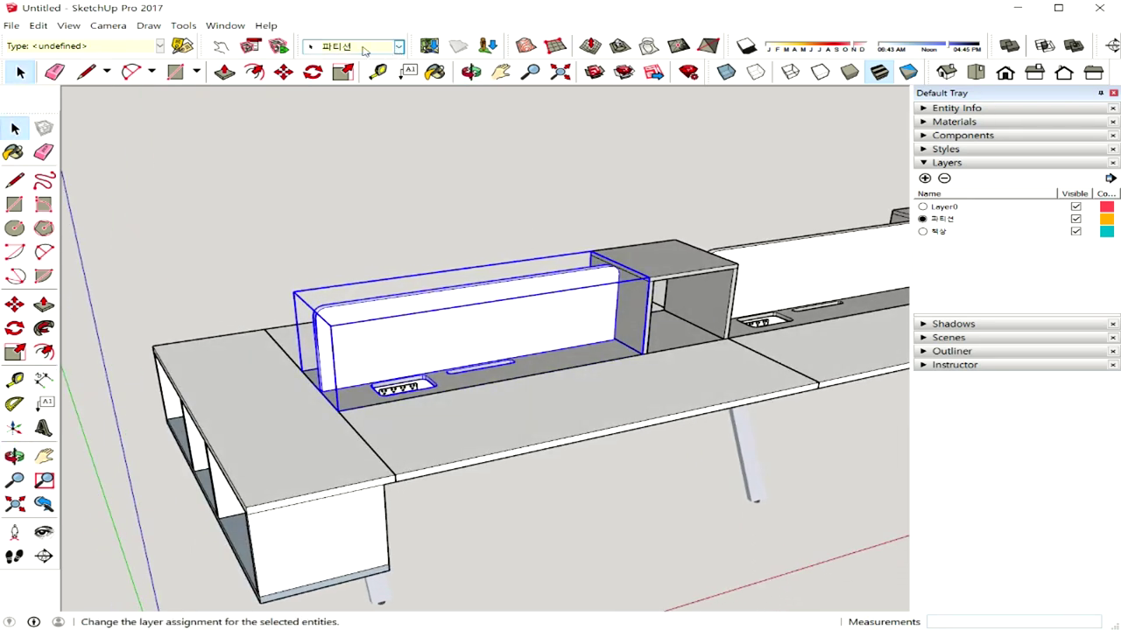
{"action": "double_click", "coordinate": [459, 321]}
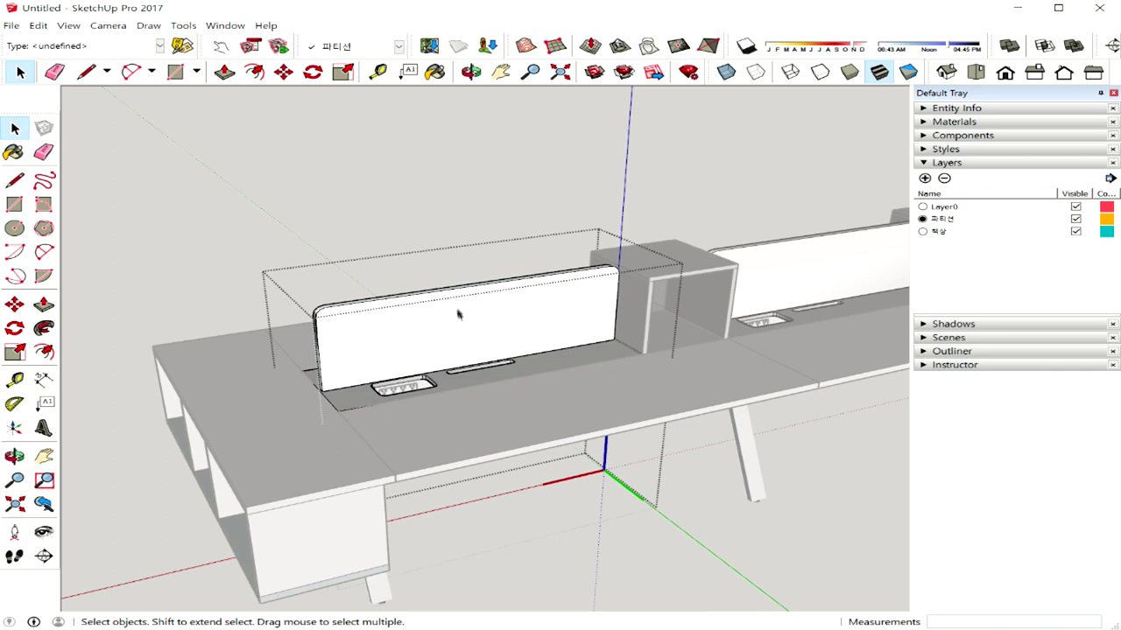
{"action": "left_click", "coordinate": [457, 292]}
{"action": "key", "text": "Delete"}
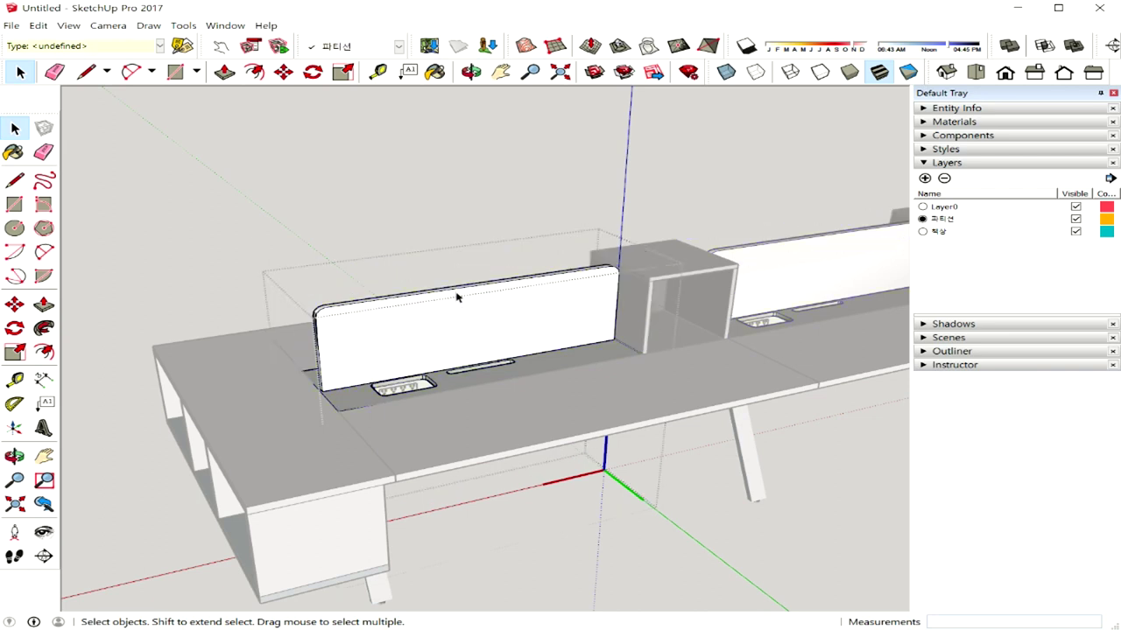
{"action": "left_click", "coordinate": [458, 296]}
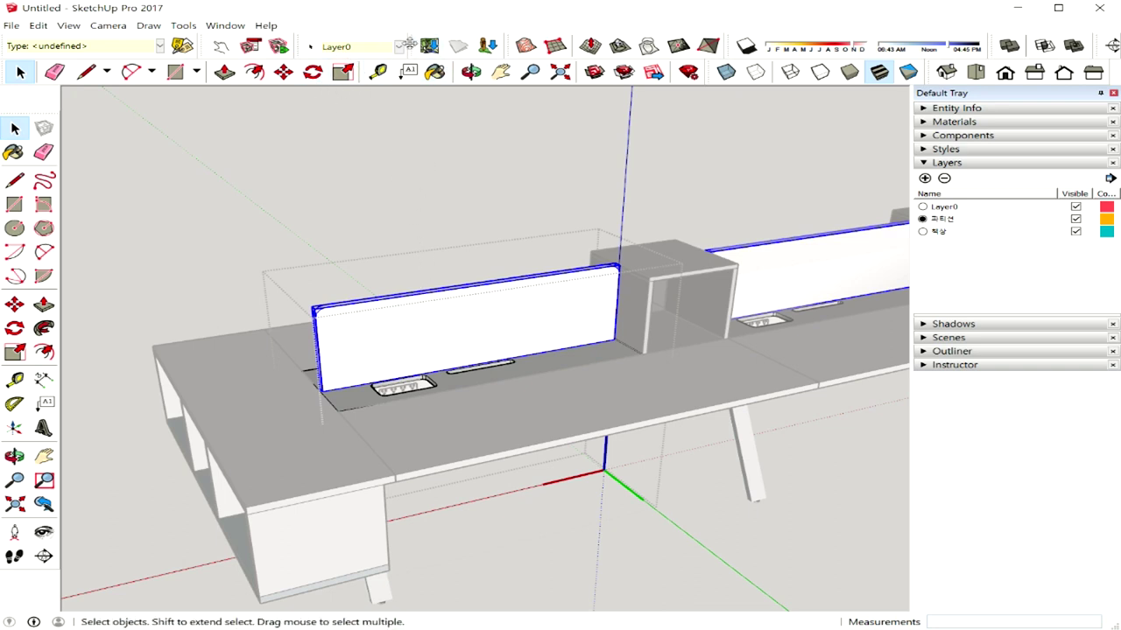
{"action": "left_click", "coordinate": [406, 49]}
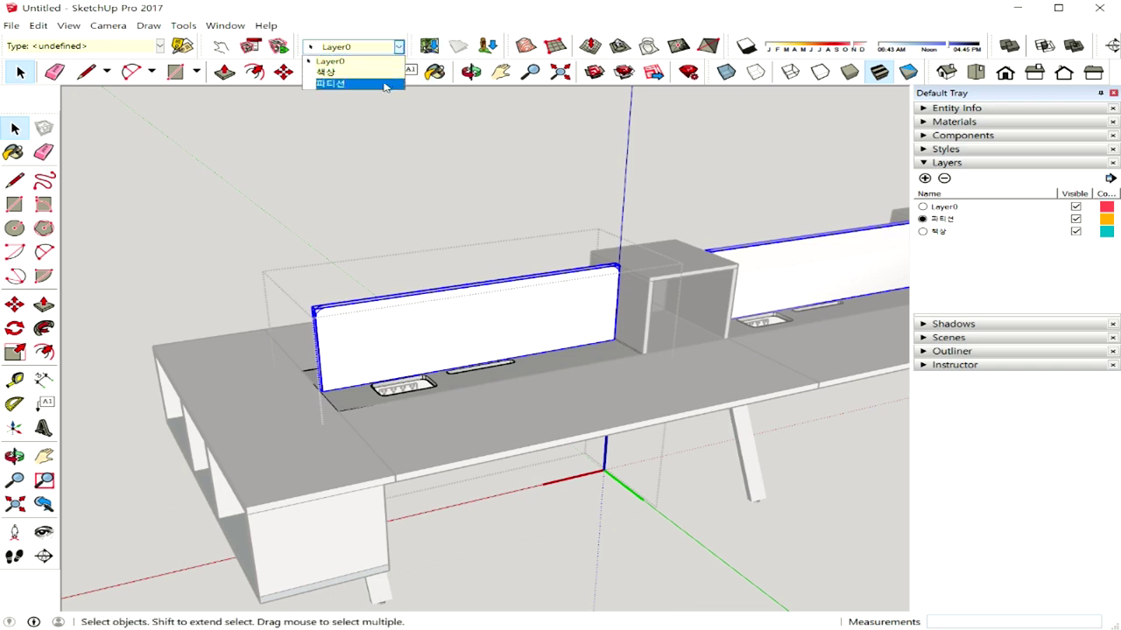
{"action": "left_click", "coordinate": [385, 84]}
{"action": "left_click", "coordinate": [546, 406]}
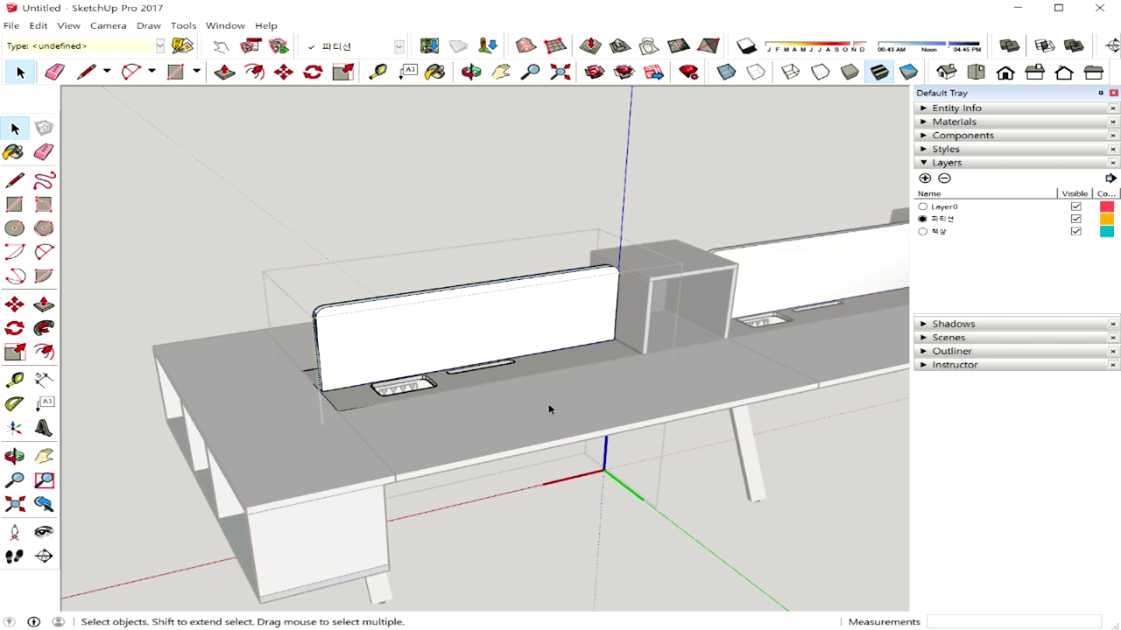
{"action": "left_click", "coordinate": [856, 466]}
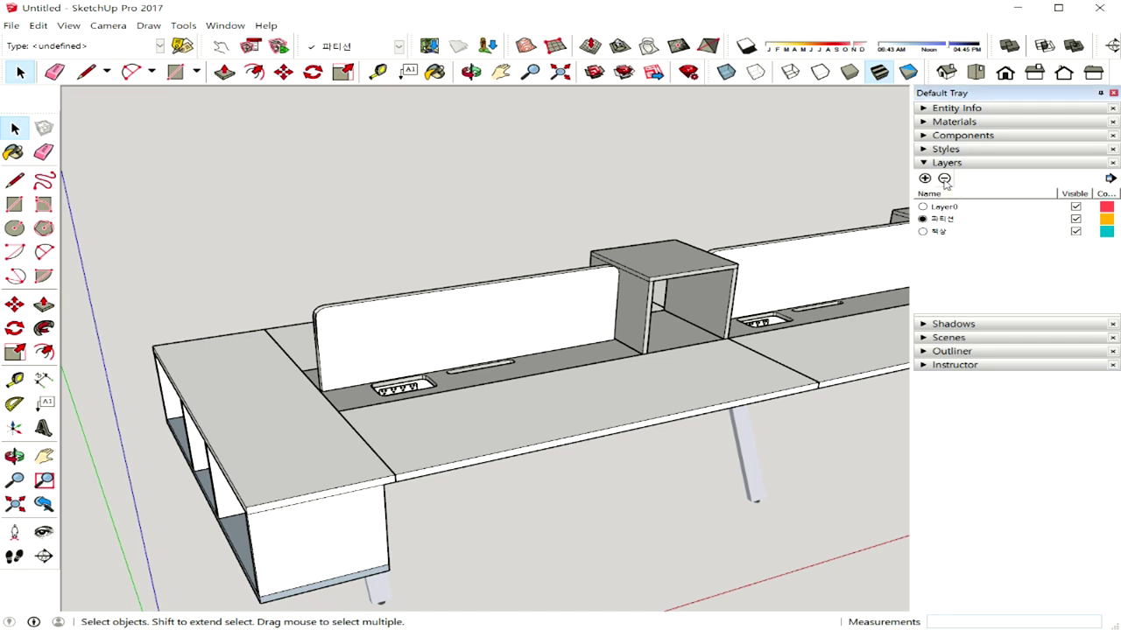
Select the 파티션 layer in the Layers panel and delete it with the minus button.
{"action": "left_click", "coordinate": [956, 220]}
{"action": "left_click", "coordinate": [945, 179]}
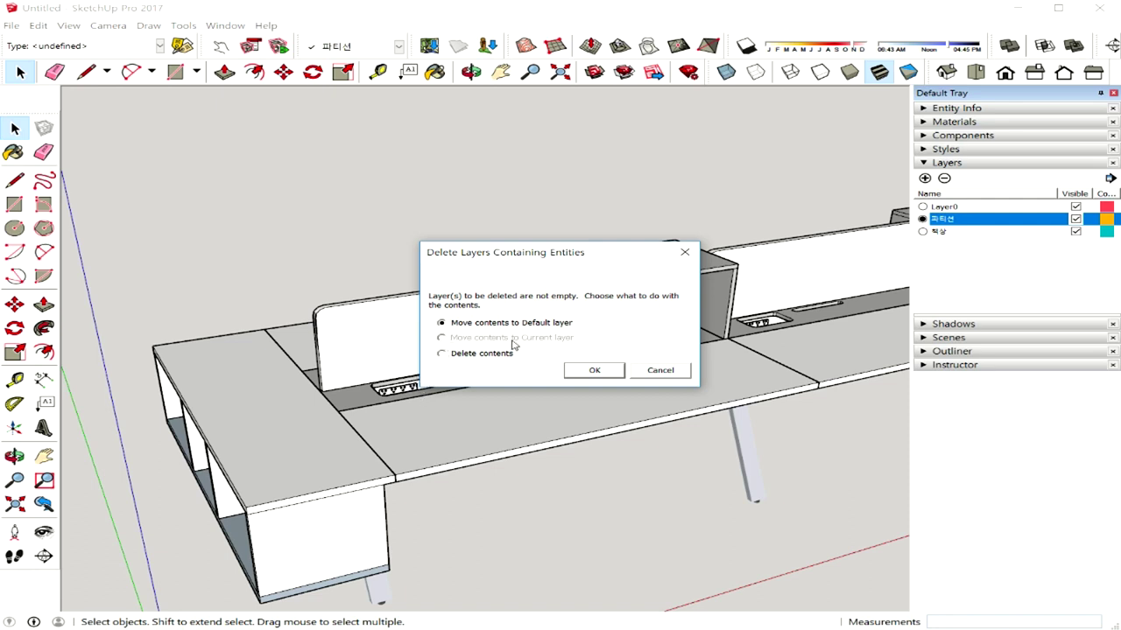
Delete the 파티션 layer together with its contents, then undo the deletion.
{"action": "left_click_drag", "start_coordinate": [531, 256], "coordinate": [676, 256]}
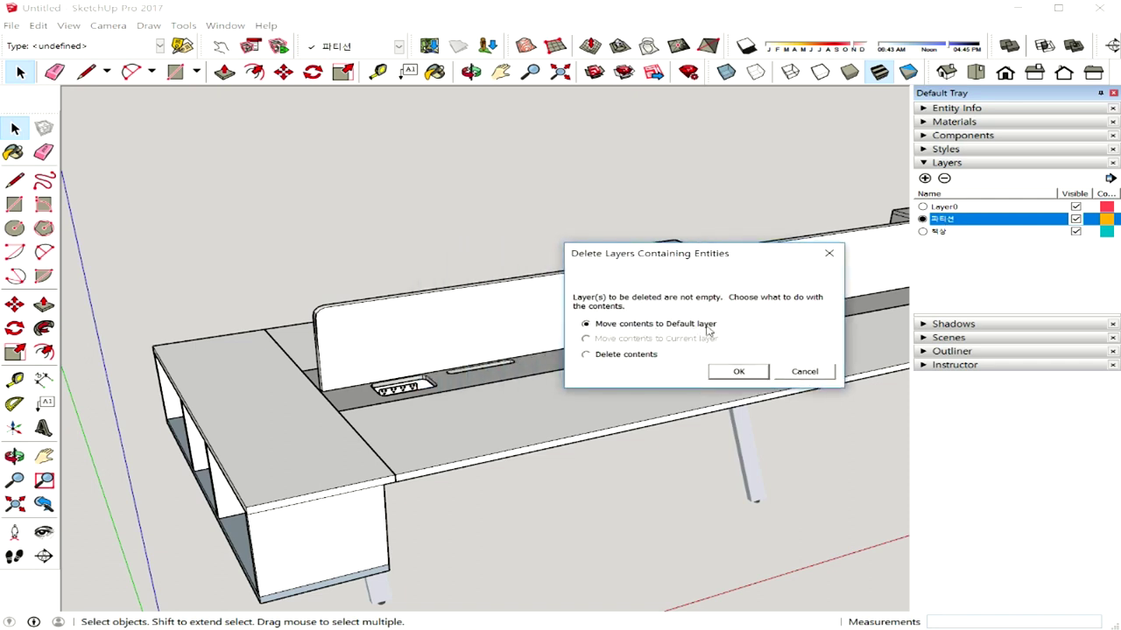
{"action": "left_click", "coordinate": [587, 354]}
{"action": "left_click", "coordinate": [738, 372]}
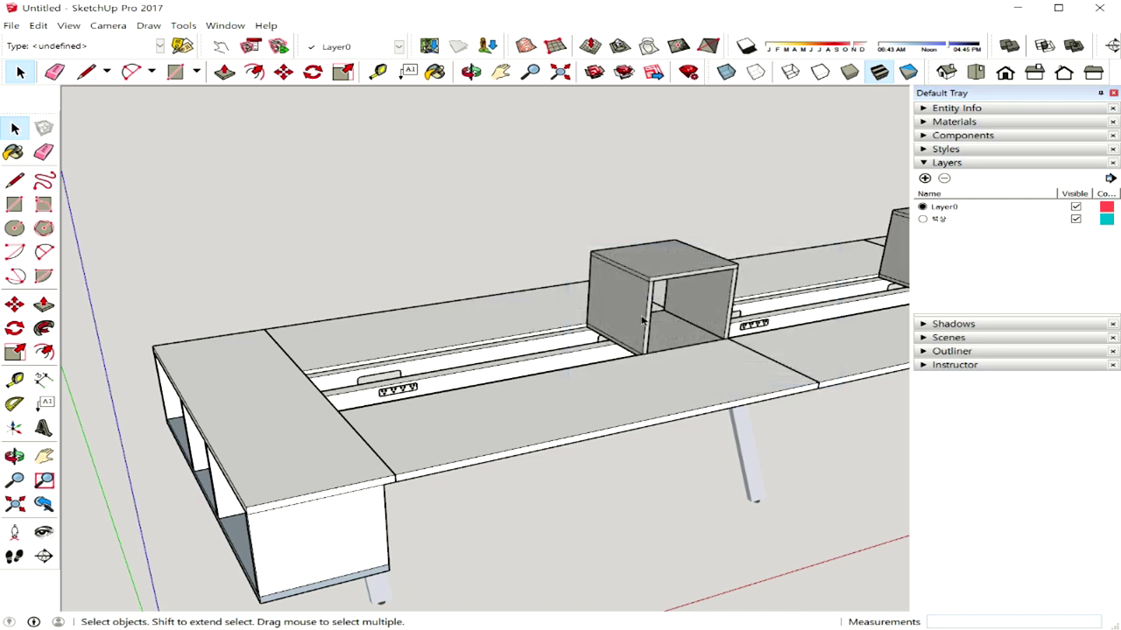
{"action": "key", "text": "ctrl+z"}
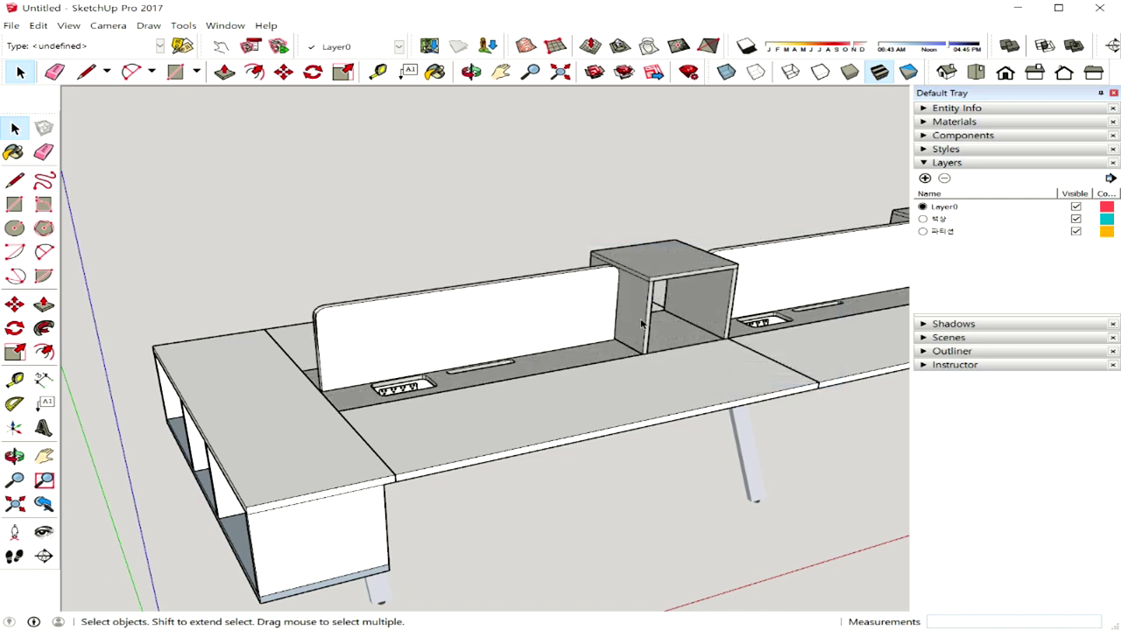
{"action": "mouse_move", "coordinate": [781, 315]}
{"action": "middle_mouse_down"}
{"action": "mouse_move", "coordinate": [772, 313]}
{"action": "mouse_move", "coordinate": [779, 340]}
{"action": "middle_mouse_up"}
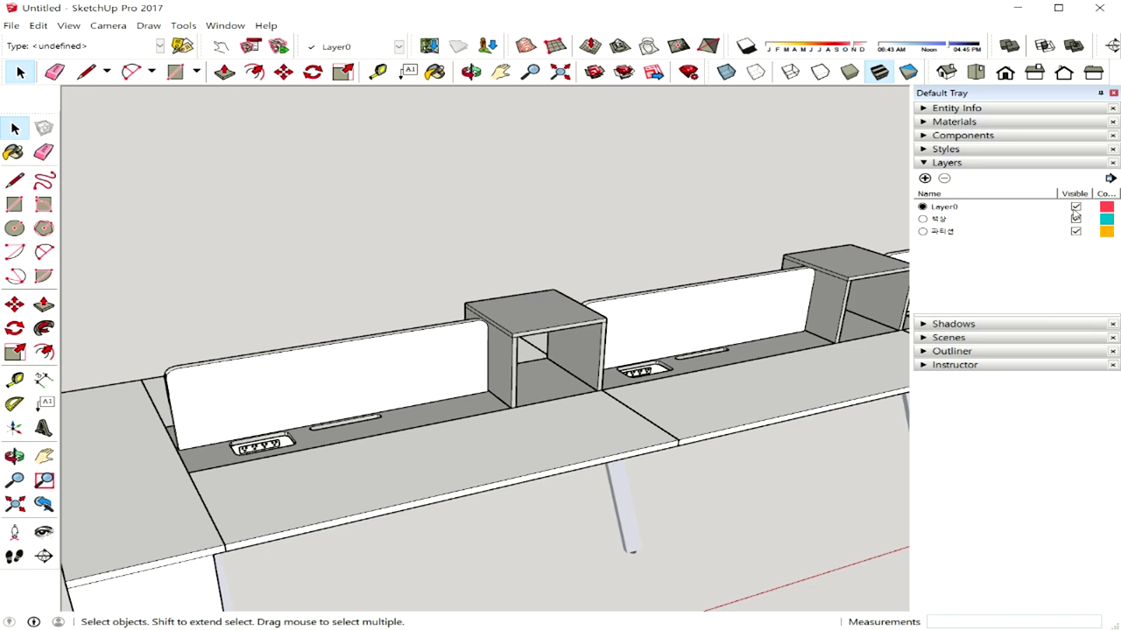
Hide and reshow the 책상 layer, then zoom out to view the whole bench row.
{"action": "left_click", "coordinate": [1075, 219]}
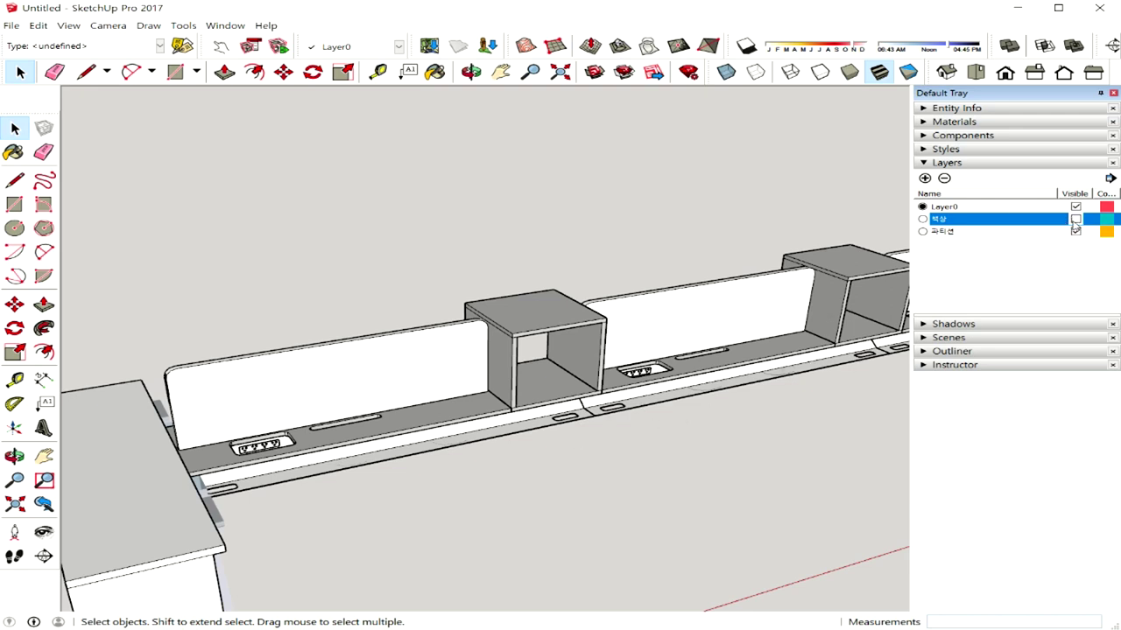
{"action": "left_click", "coordinate": [1076, 220]}
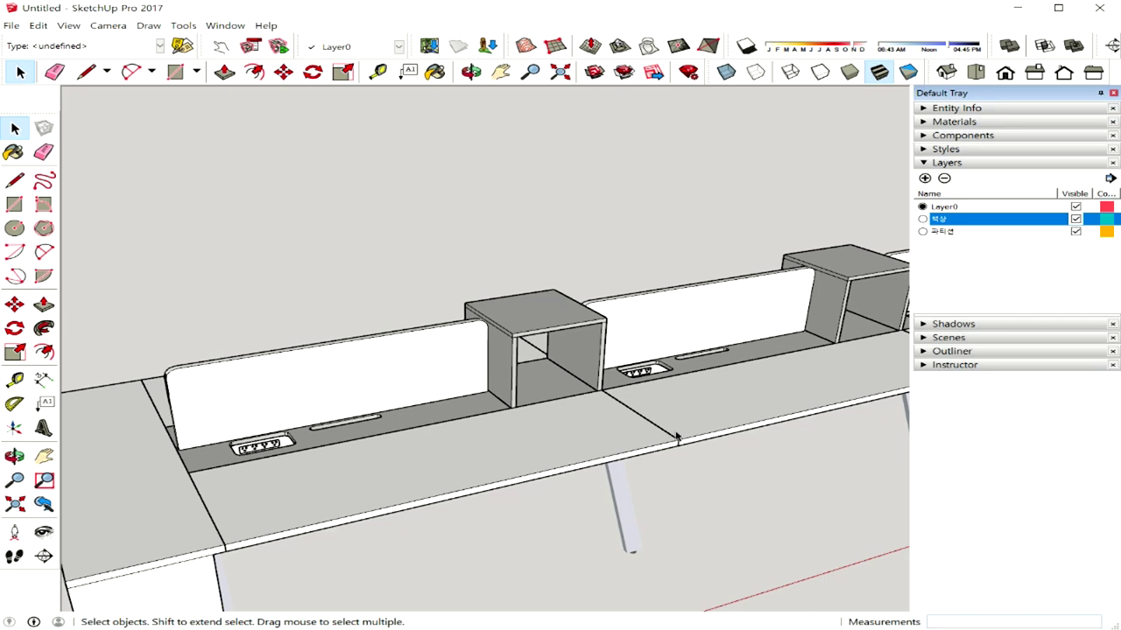
{"action": "scroll", "coordinate": [676, 441], "scroll_direction": "down", "scroll_amount": 4}
{"action": "middle_click_drag", "start_coordinate": [674, 443], "coordinate": [593, 435]}
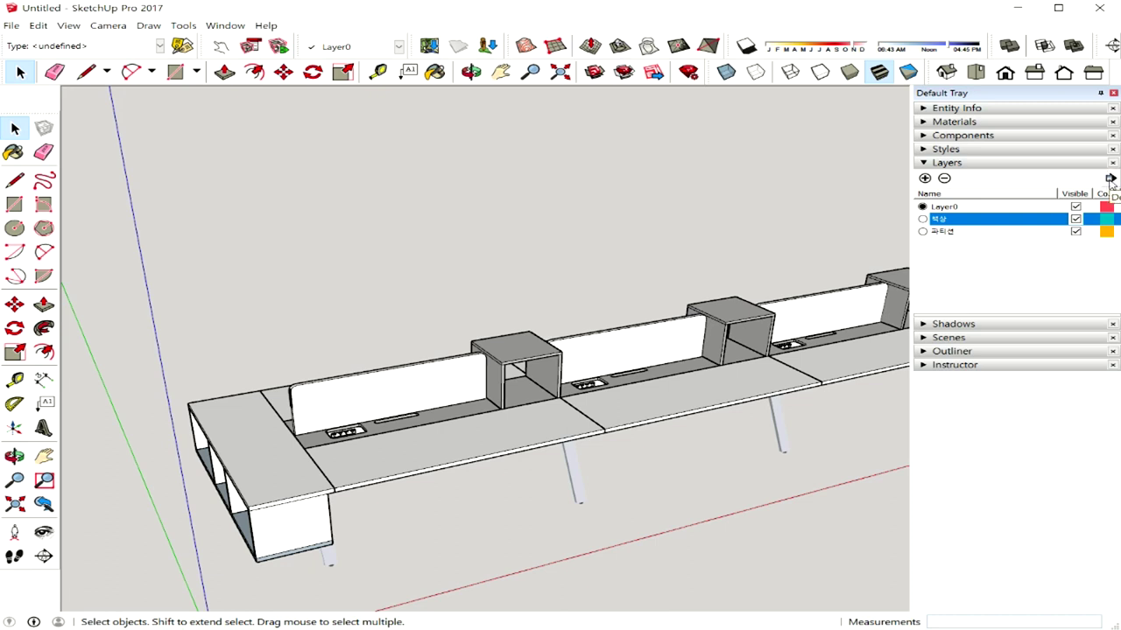
Turn on Color by layer: Layer0 red, 책상 desk tops teal, 파티션 partitions yellow.
{"action": "left_click", "coordinate": [1110, 178]}
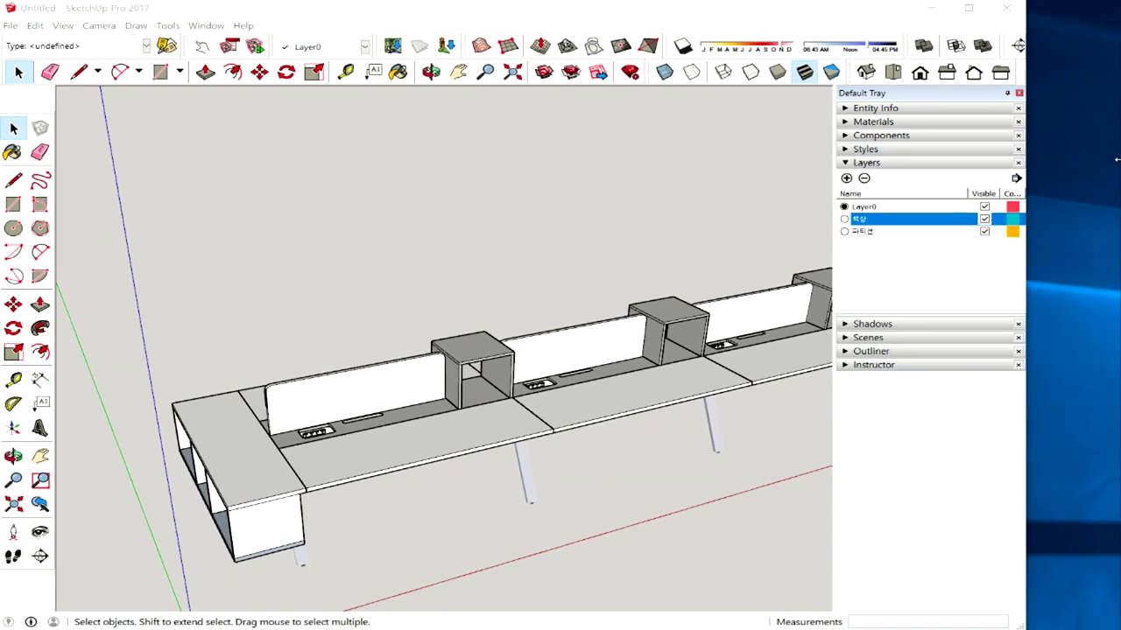
{"action": "left_click", "coordinate": [1011, 179]}
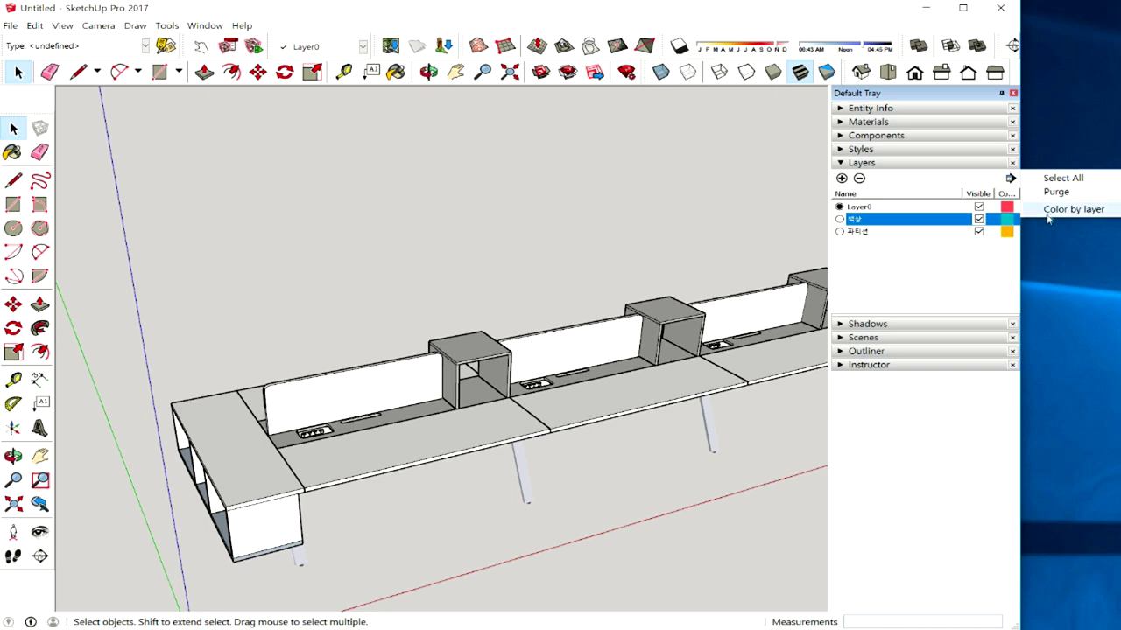
{"action": "left_click", "coordinate": [1083, 210]}
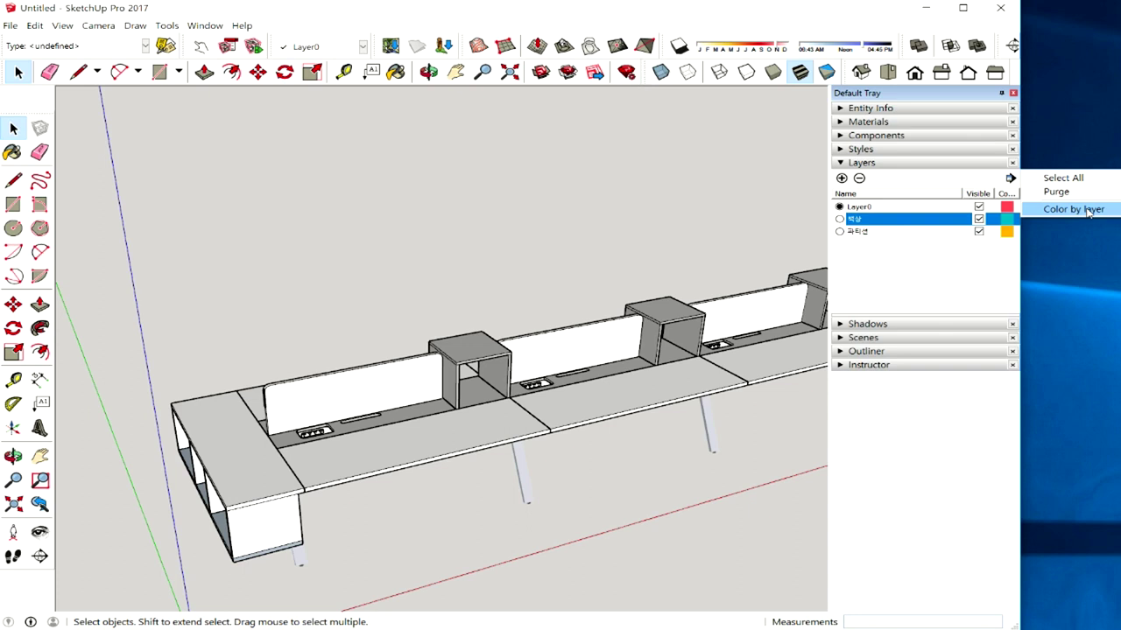
{"action": "left_click", "coordinate": [1086, 212]}
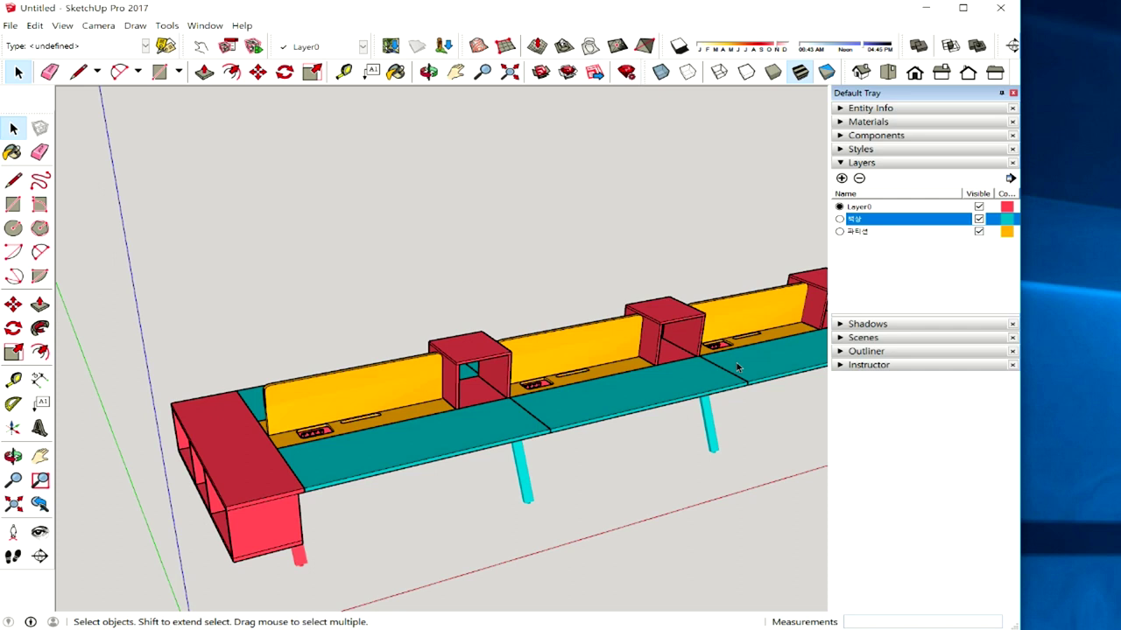
{"action": "left_click", "coordinate": [1010, 179]}
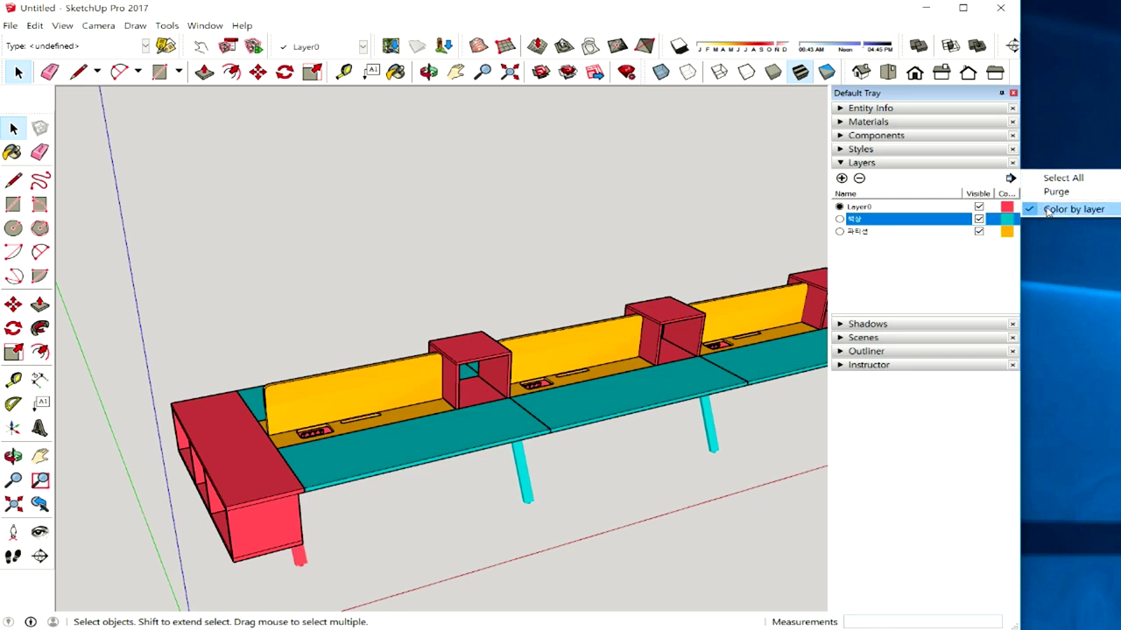
Turn off Color by layer to restore the white and grey materials.
{"action": "left_click", "coordinate": [1068, 209]}
{"action": "left_click", "coordinate": [985, 249]}
{"action": "left_click", "coordinate": [1009, 179]}
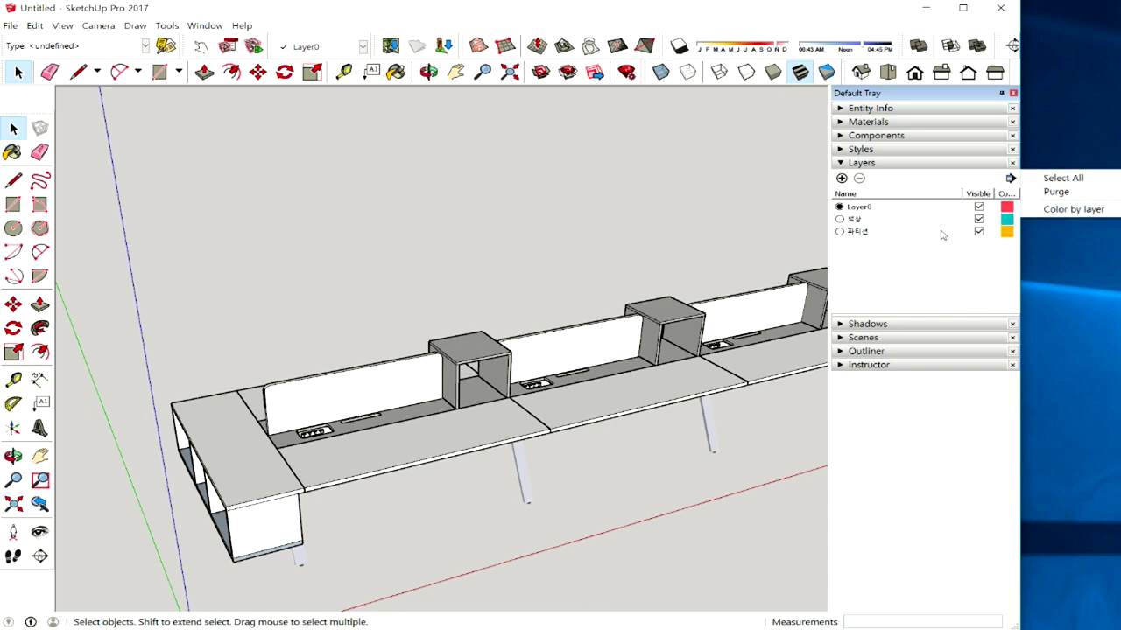
Select all layers and purge, keeping Layer0, 책상 and 파티션.
{"action": "left_click", "coordinate": [1061, 178]}
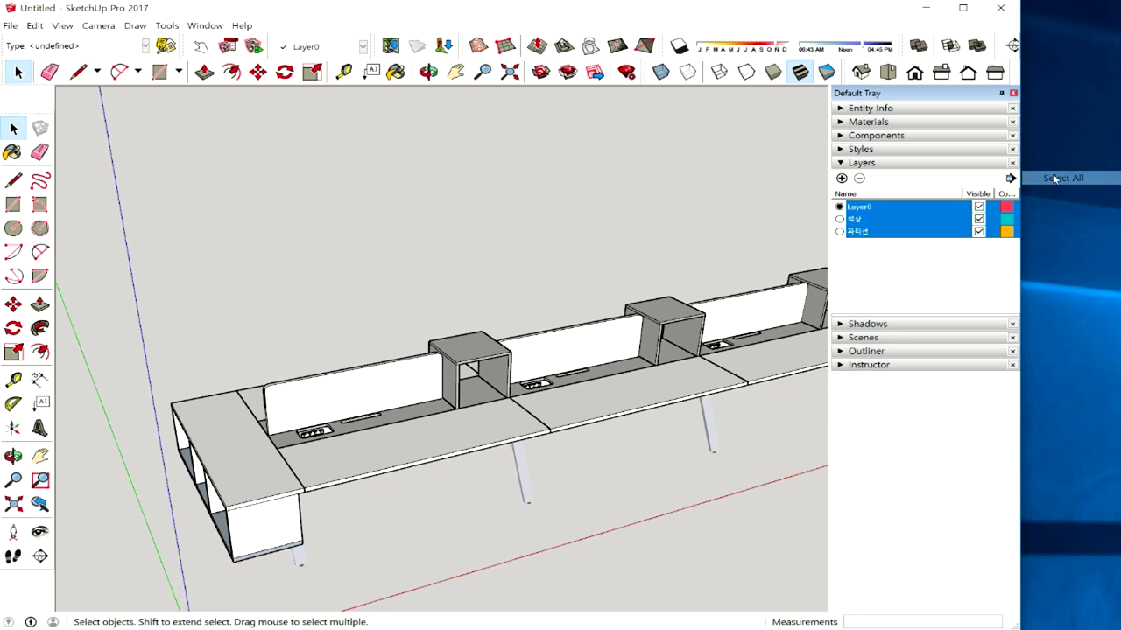
{"action": "left_click", "coordinate": [1009, 179]}
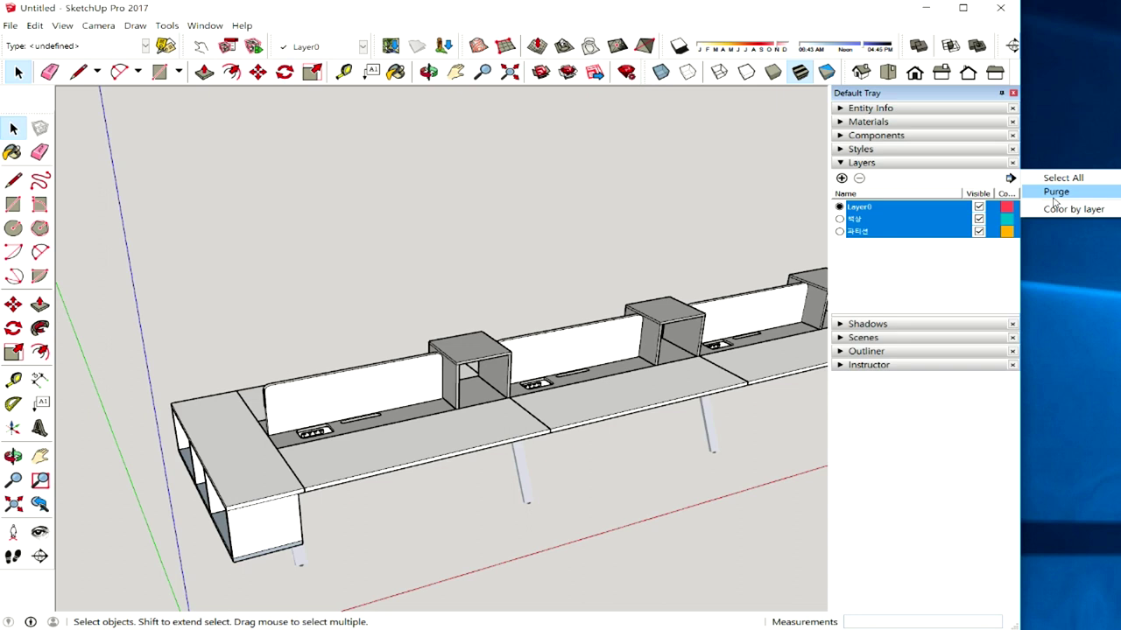
{"action": "left_click", "coordinate": [1054, 194]}
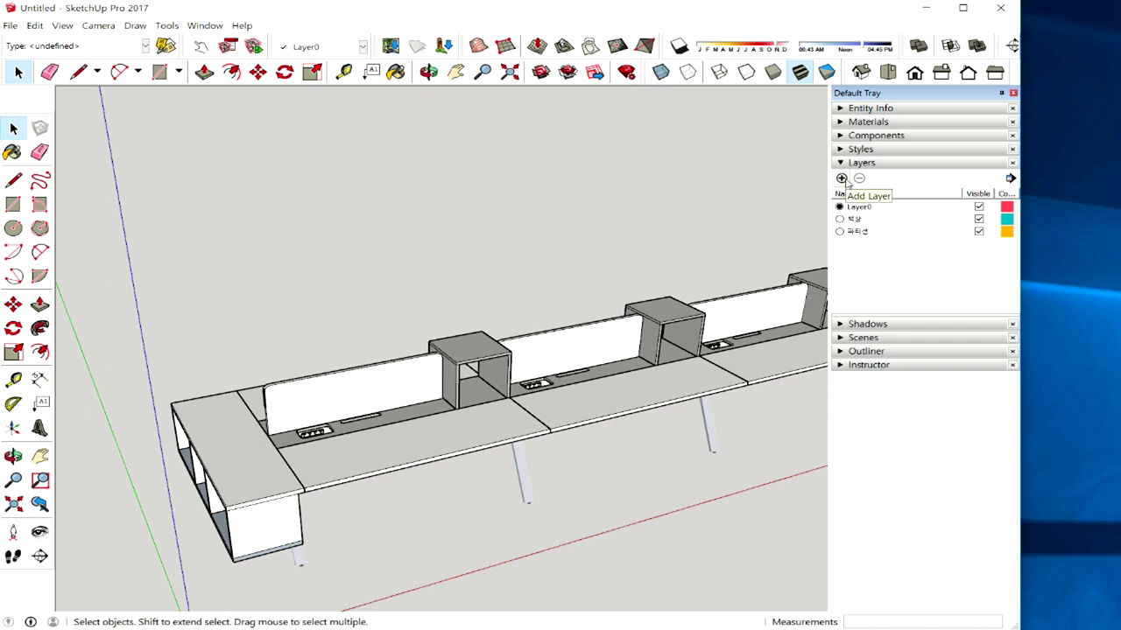
Add three empty layers named Layer1, Layer2 and Layer3.
{"action": "left_click", "coordinate": [841, 178]}
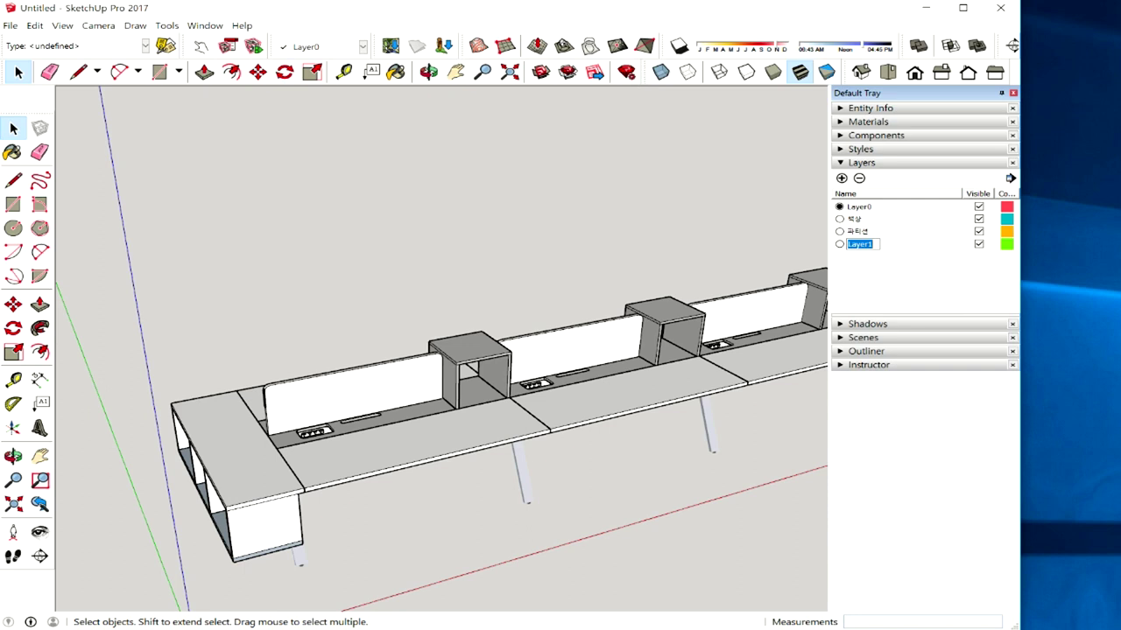
{"action": "left_click", "coordinate": [841, 178]}
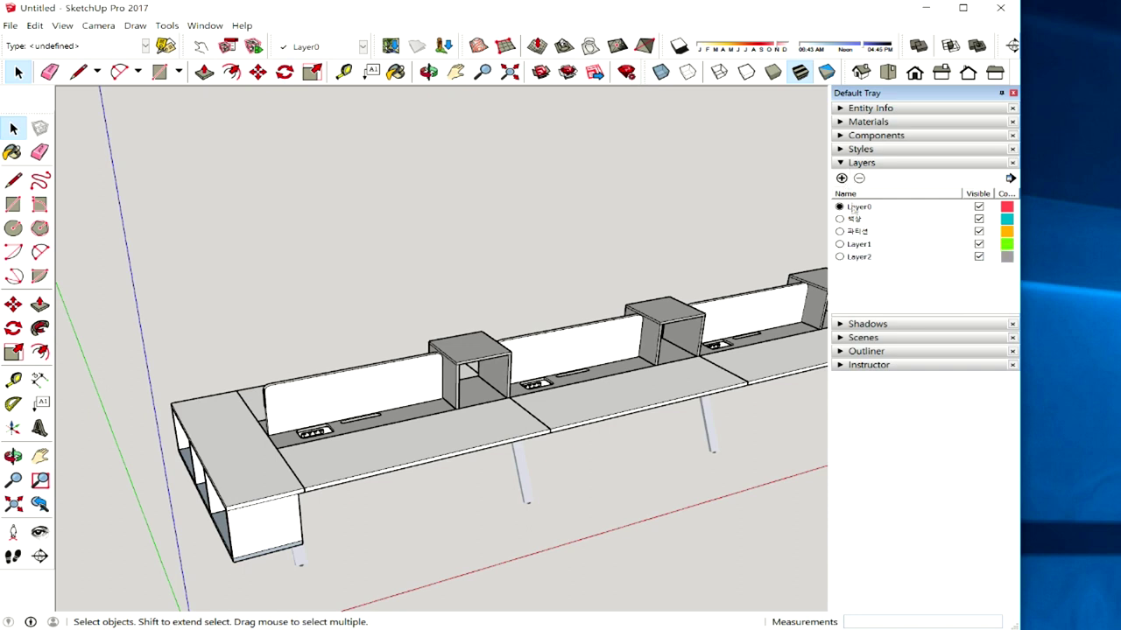
{"action": "left_click", "coordinate": [841, 178]}
{"action": "left_click", "coordinate": [872, 288]}
Select the Layer0, 책상 and 파티션 rows, and a desk in the model.
{"action": "left_click", "coordinate": [865, 208]}
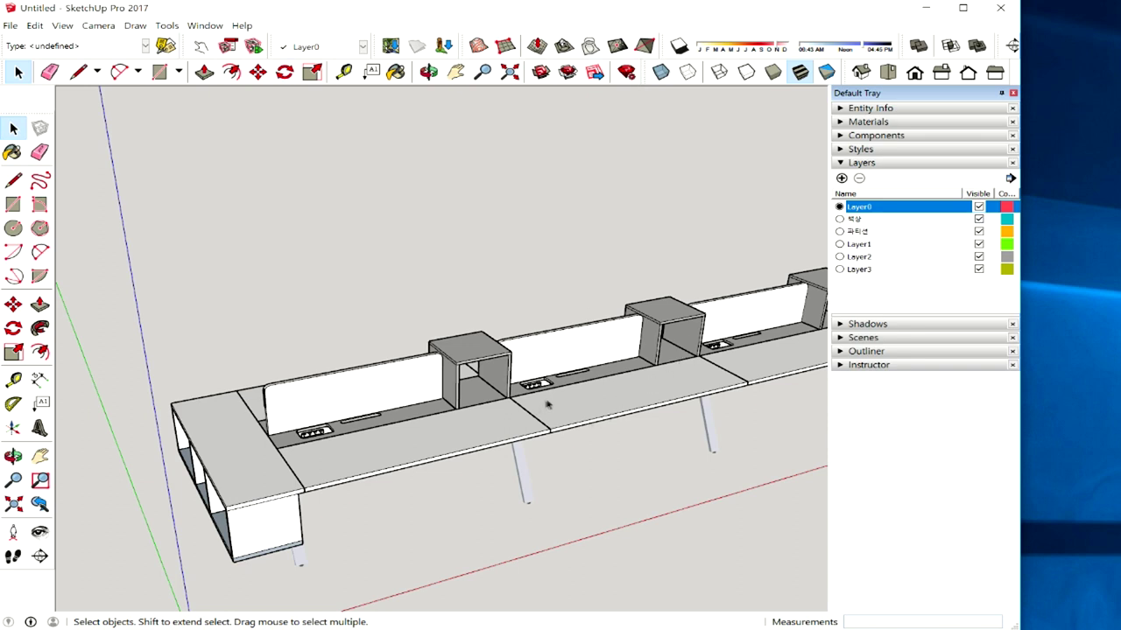
{"action": "left_click", "coordinate": [856, 219]}
{"action": "left_click", "coordinate": [414, 448]}
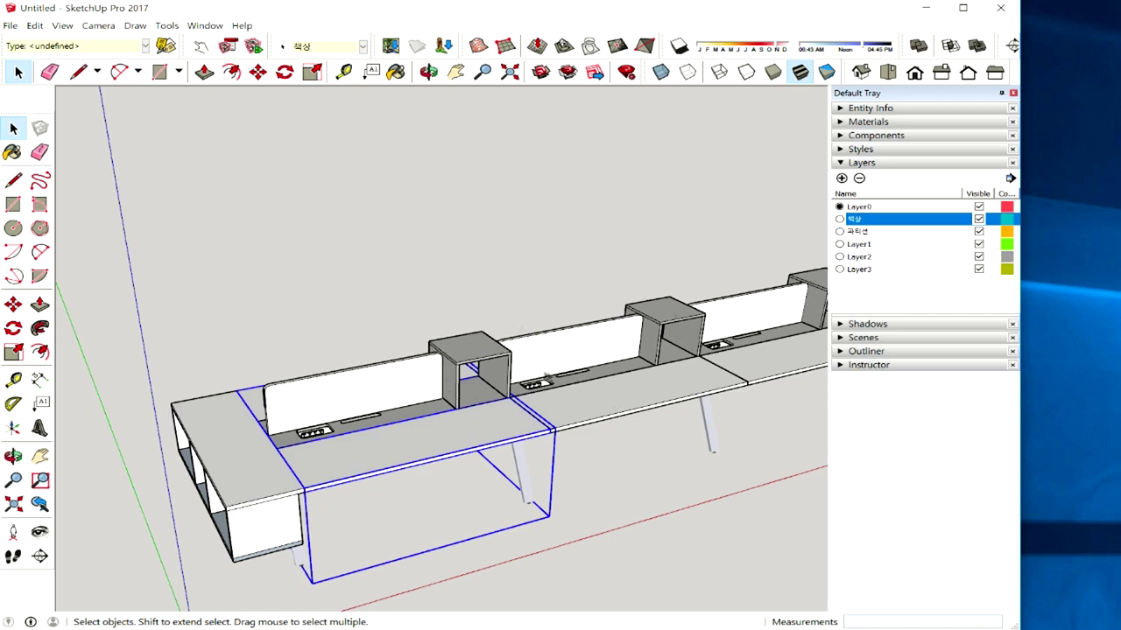
{"action": "left_click", "coordinate": [860, 232]}
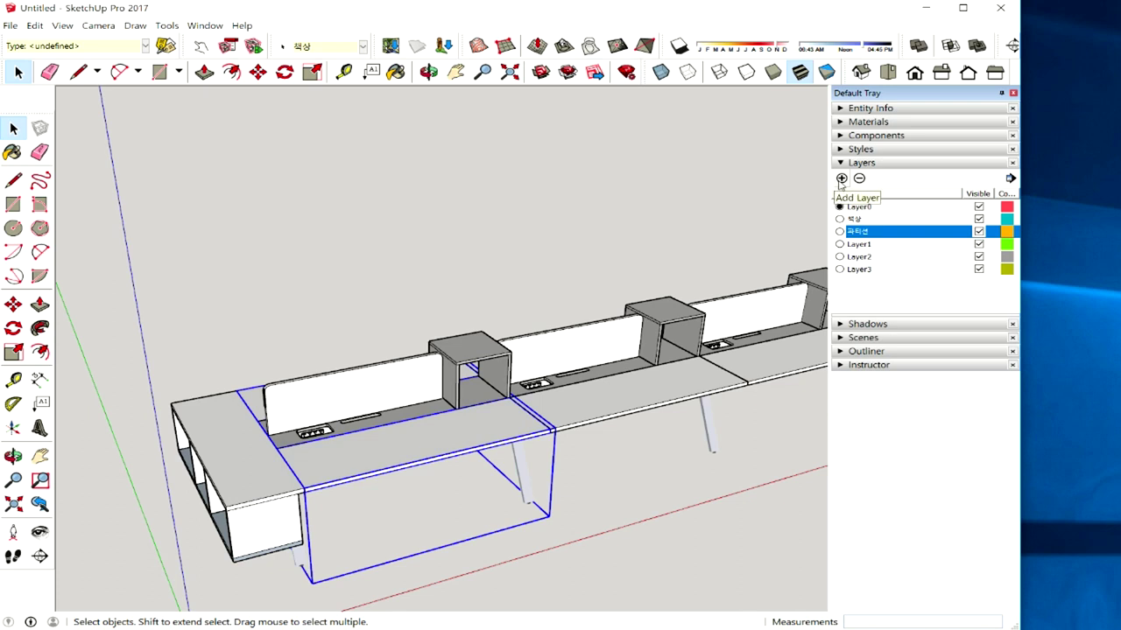
Add a fourth empty layer, Layer4, and select the Layer1 row.
{"action": "left_click", "coordinate": [841, 177]}
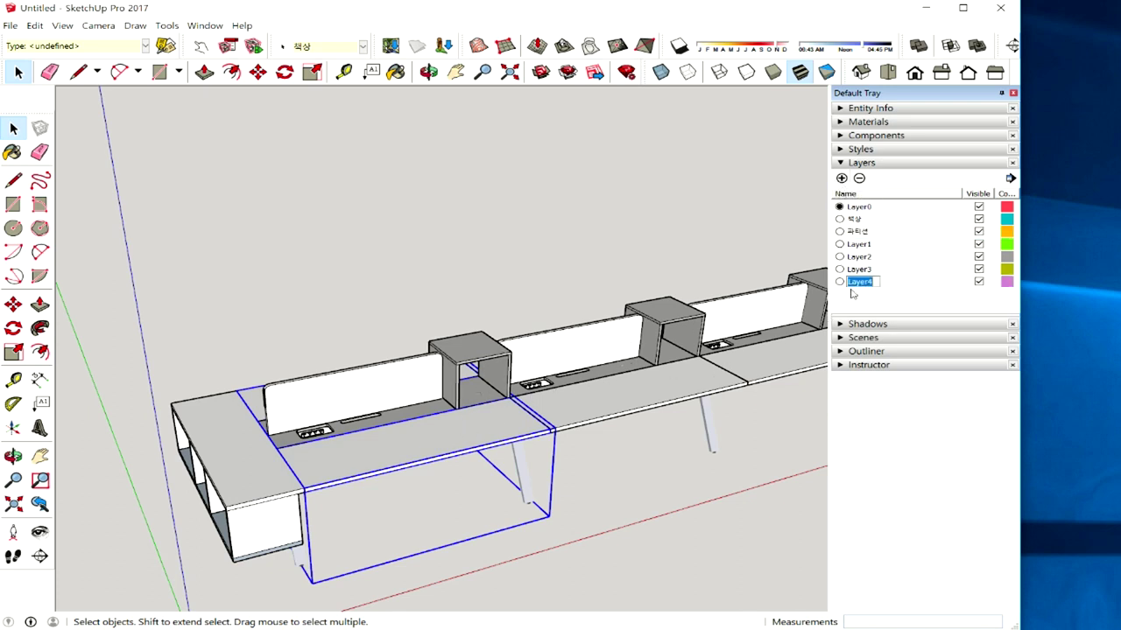
{"action": "left_click", "coordinate": [881, 292]}
{"action": "left_click", "coordinate": [862, 248]}
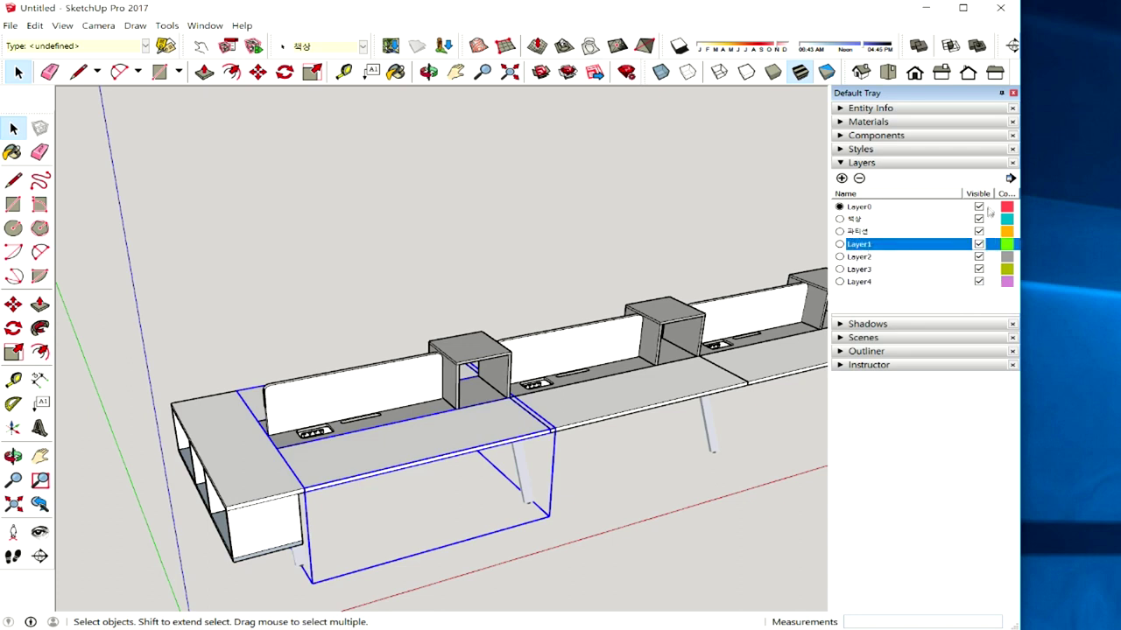
{"action": "left_click", "coordinate": [1011, 179]}
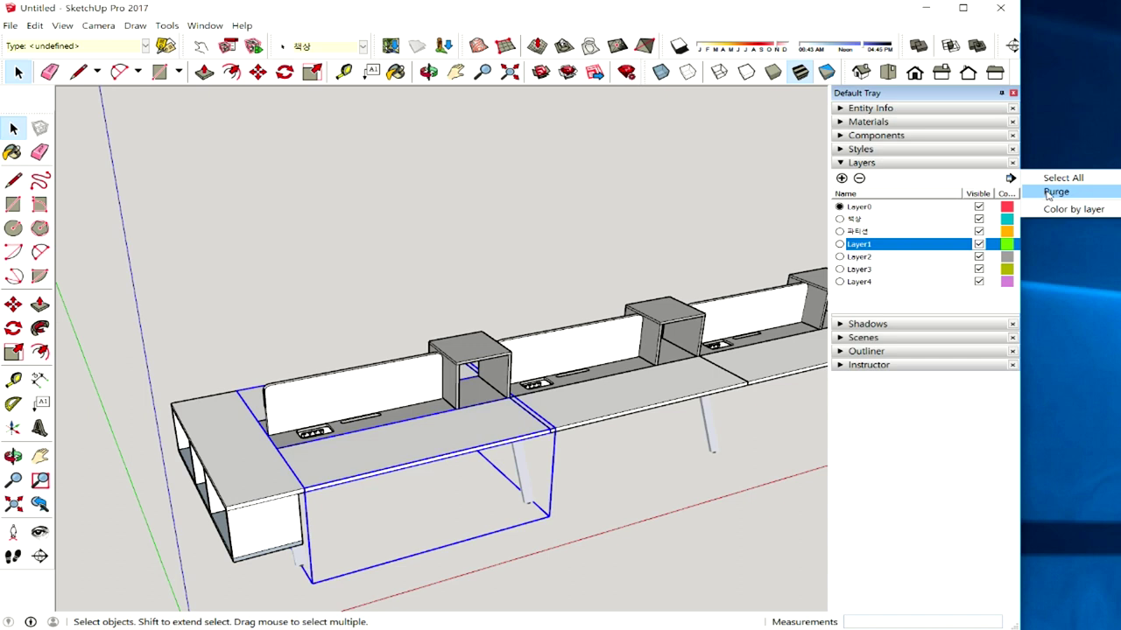
Purge the unused Layer1 to Layer4 and widen the window to full screen.
{"action": "left_click", "coordinate": [1048, 193]}
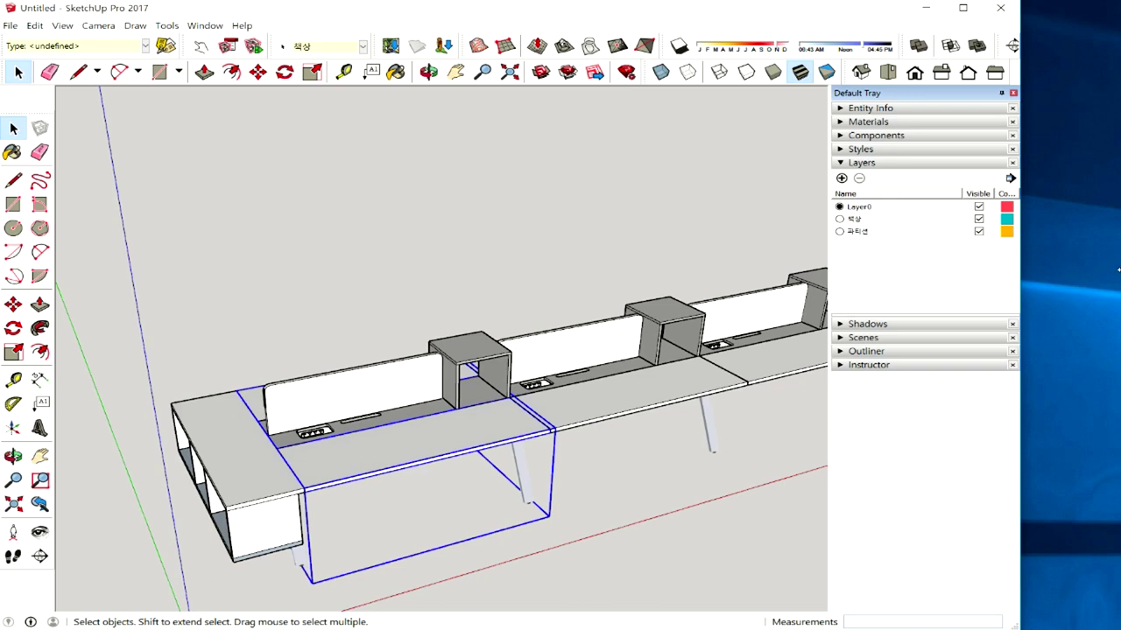
{"action": "left_click_drag", "start_coordinate": [1019, 278], "coordinate": [1117, 282]}
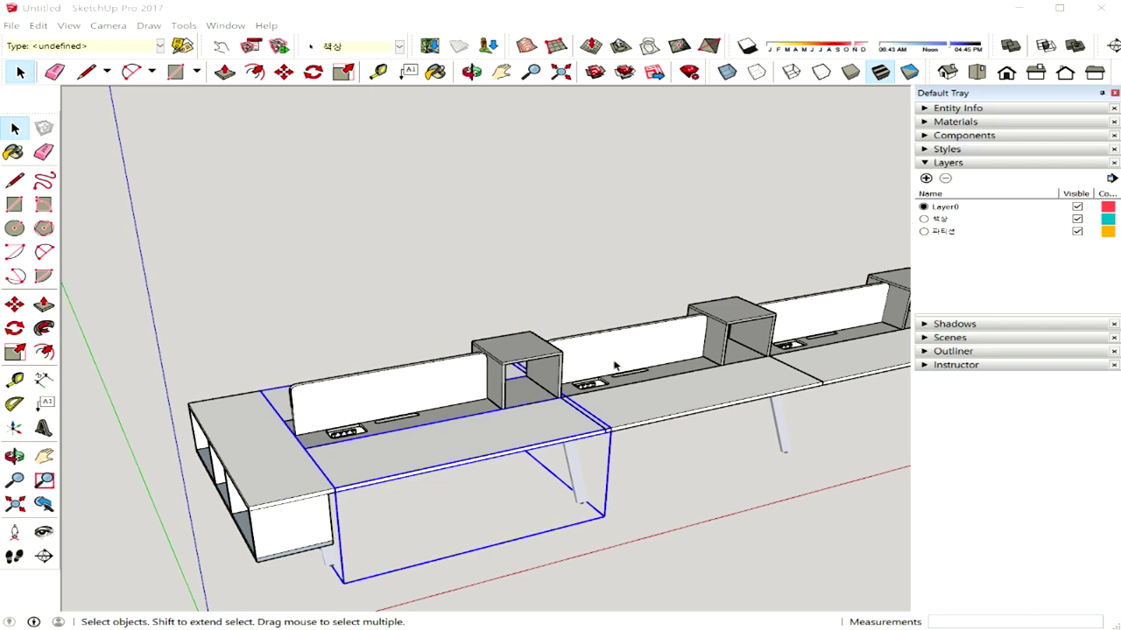
Orbit the view to see the bench desks from the front.
{"action": "middle_click_drag", "start_coordinate": [616, 365], "coordinate": [480, 374]}
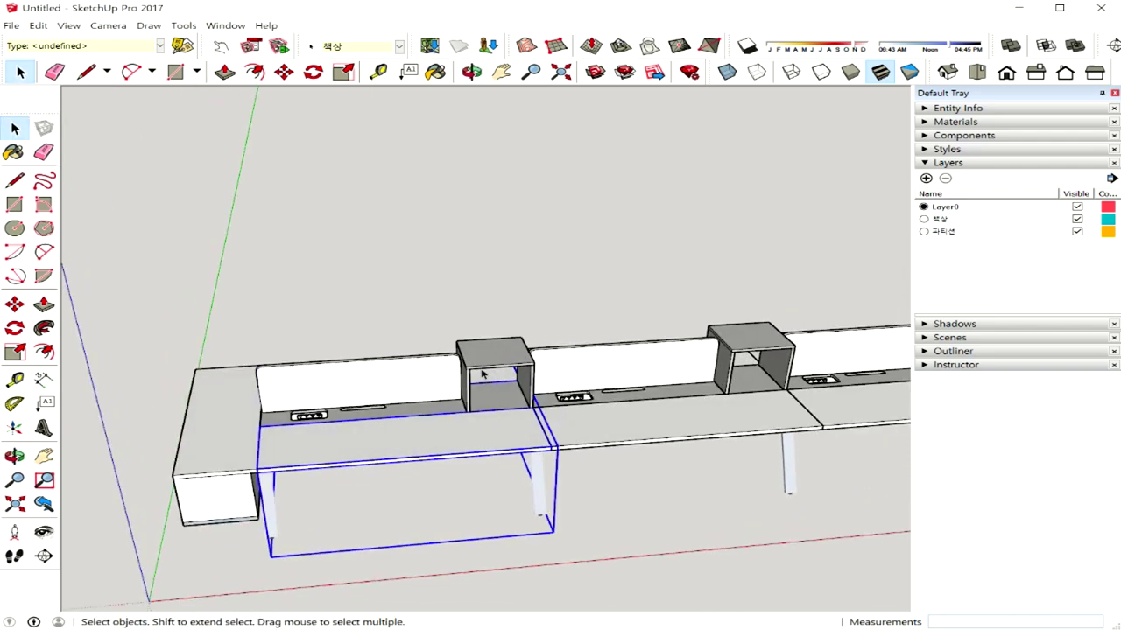